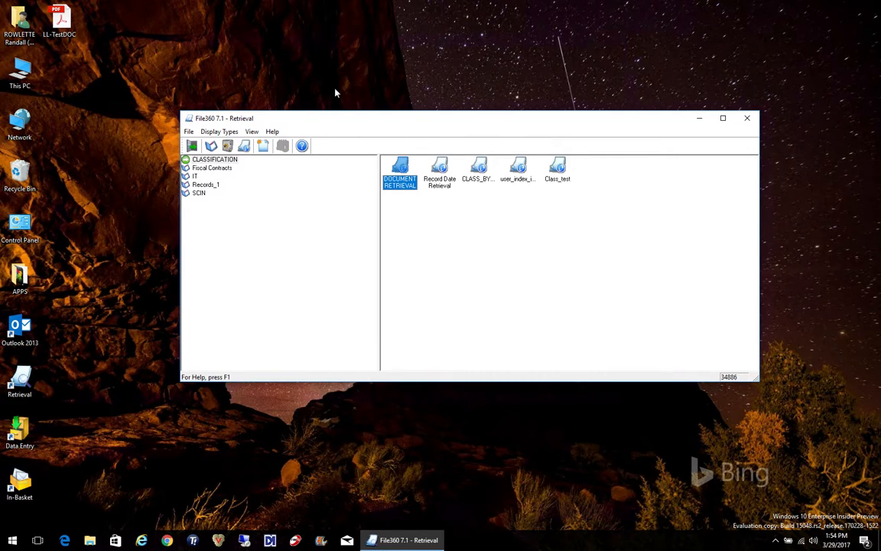
# Open DOCUMENT RETRIEVAL and search for documents with SWIS ID 111111
pyautogui.doubleClick(400, 173)
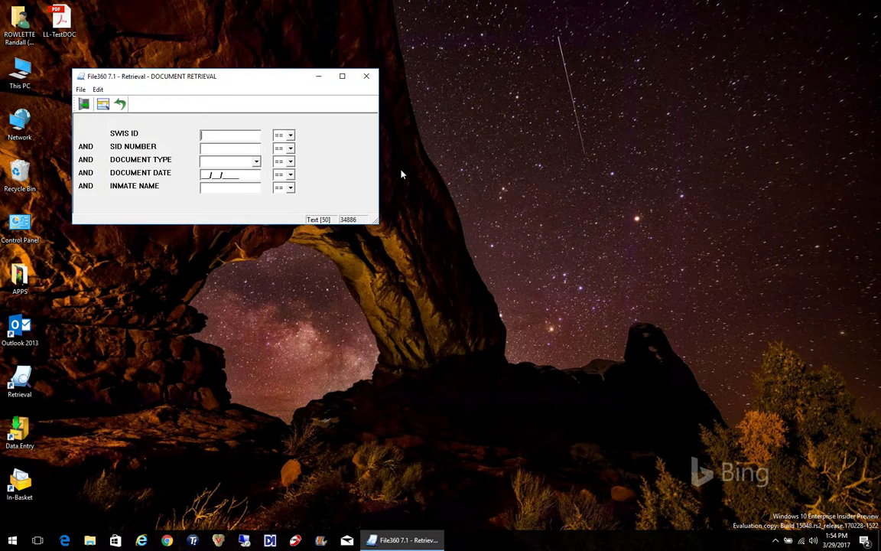
pyautogui.write('111111')
pyautogui.press('Return')
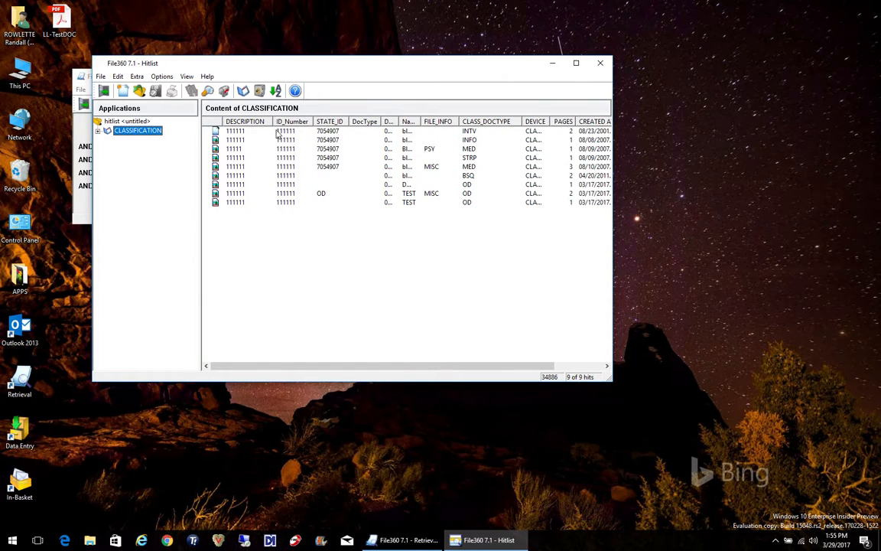
# Open the first hit's document in the image viewer, display its first page, and close the viewer
pyautogui.click(239, 132)
pyautogui.doubleClick(239, 132)
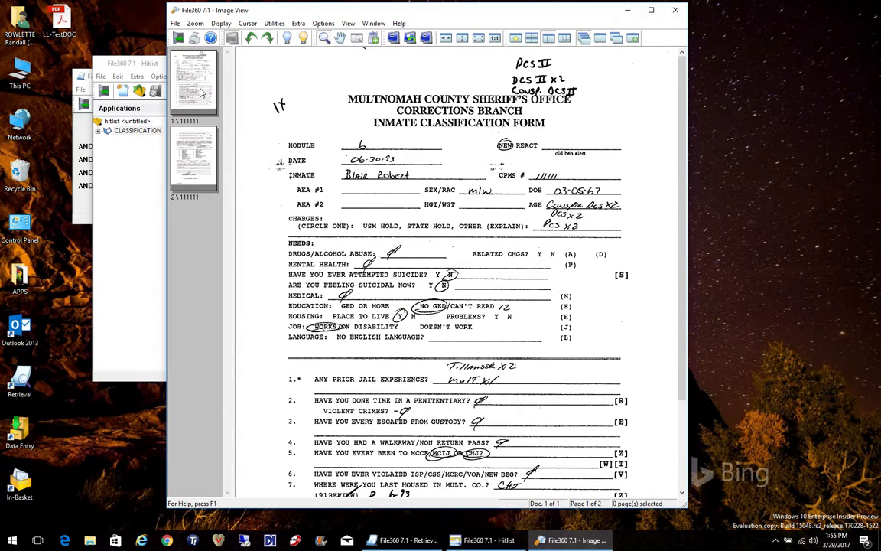
pyautogui.click(201, 92)
pyautogui.click(177, 38)
# Print the first hit's document to PDF, saving it as LL-TestDOC on the Desktop and replacing the existing file
pyautogui.rightClick(246, 131)
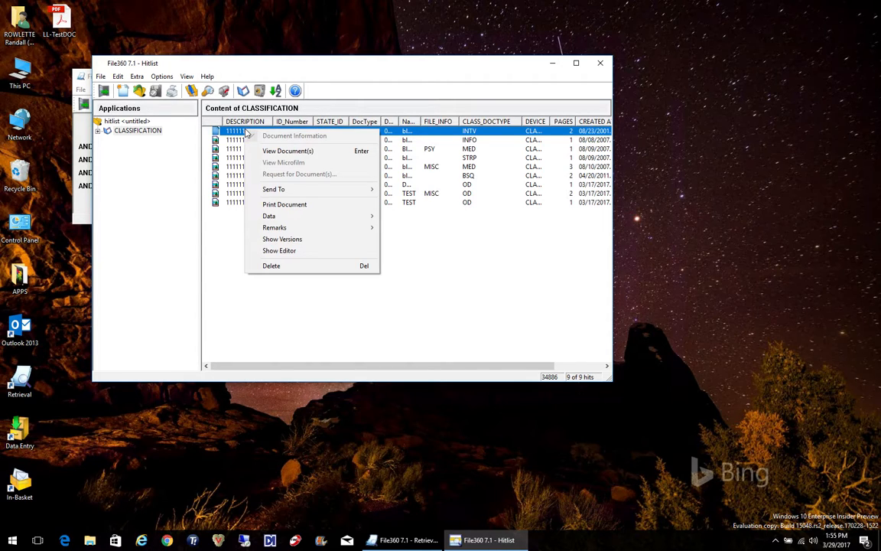
pyautogui.click(285, 205)
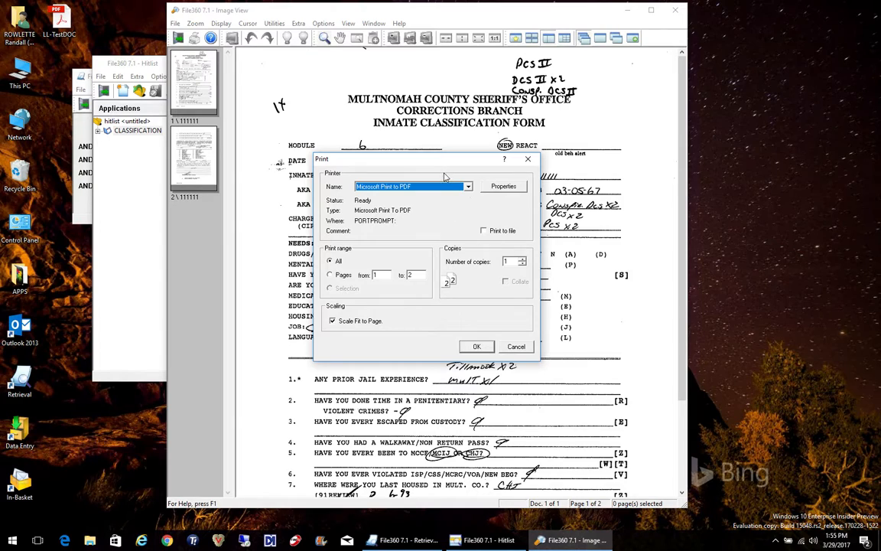
pyautogui.click(476, 347)
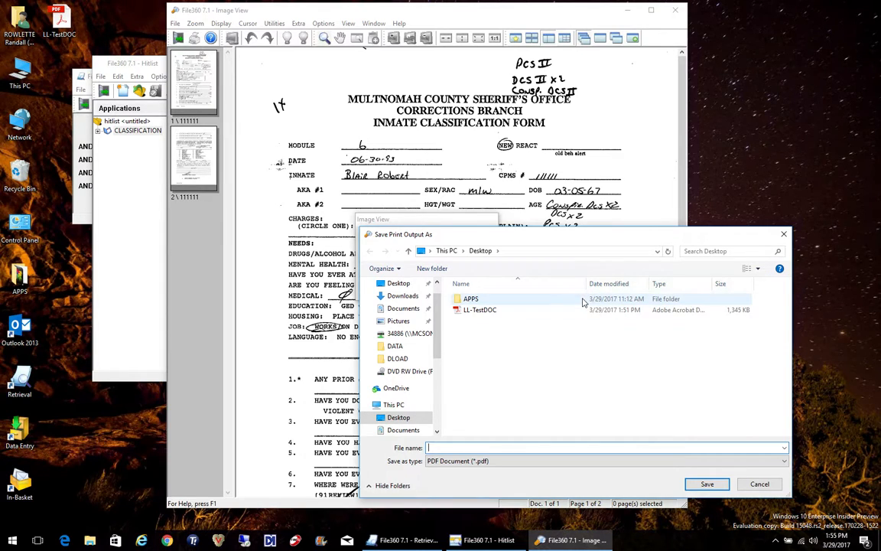
pyautogui.click(480, 310)
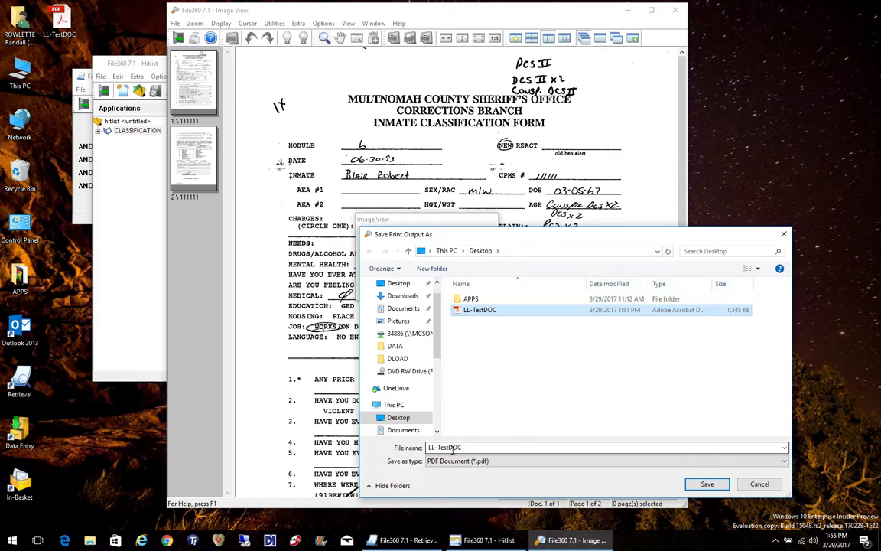
pyautogui.click(708, 484)
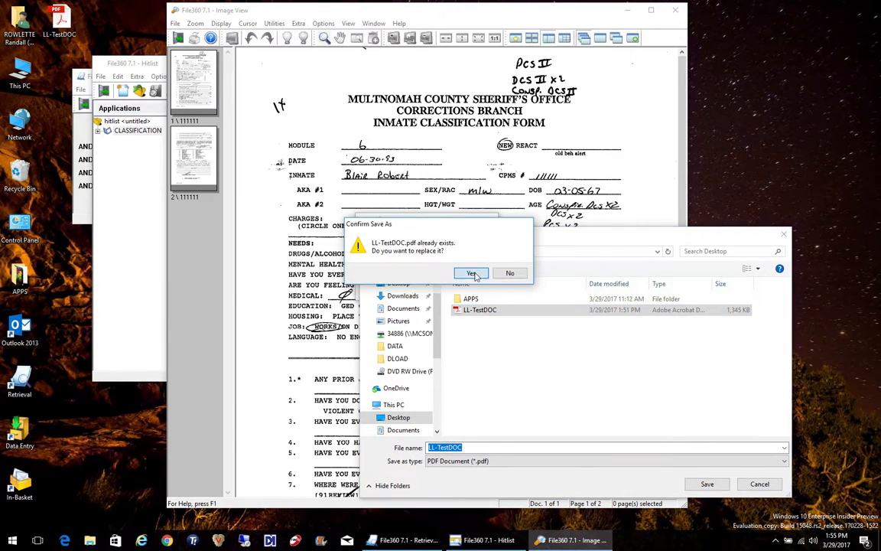
pyautogui.click(472, 274)
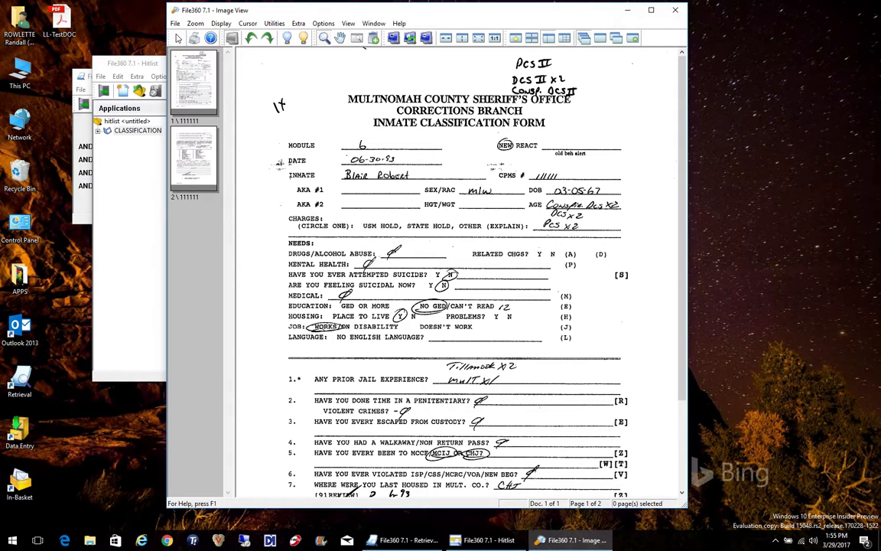
# Close the image viewer, the hit list, the retrieval form and the Retrieval application
pyautogui.click(179, 38)
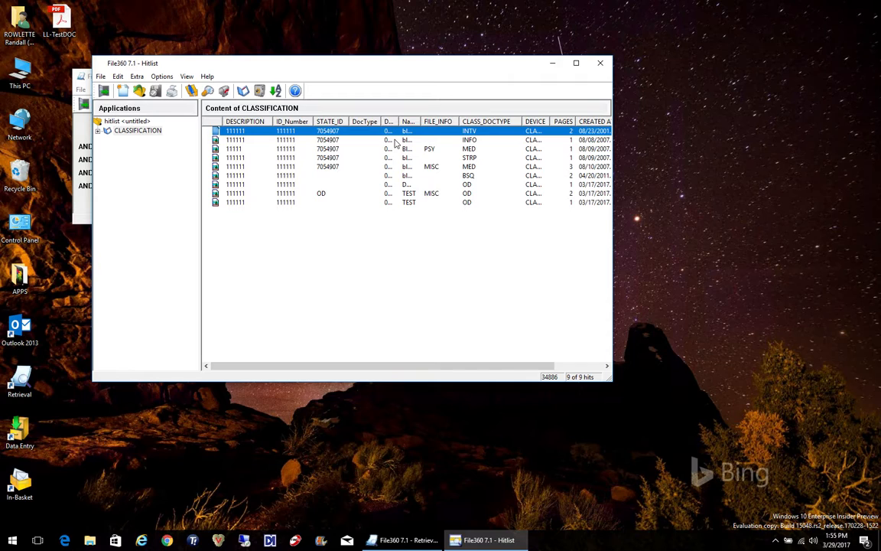
pyautogui.click(104, 92)
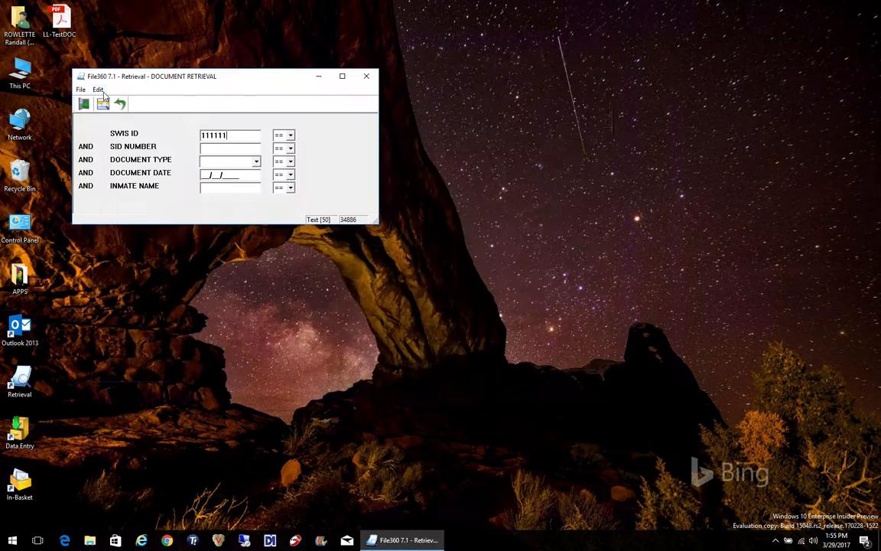
pyautogui.click(84, 104)
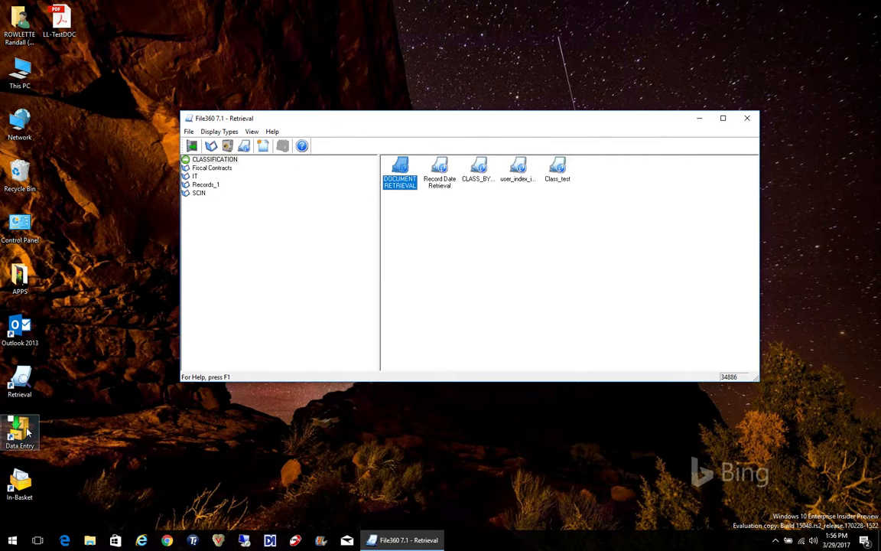
pyautogui.click(193, 147)
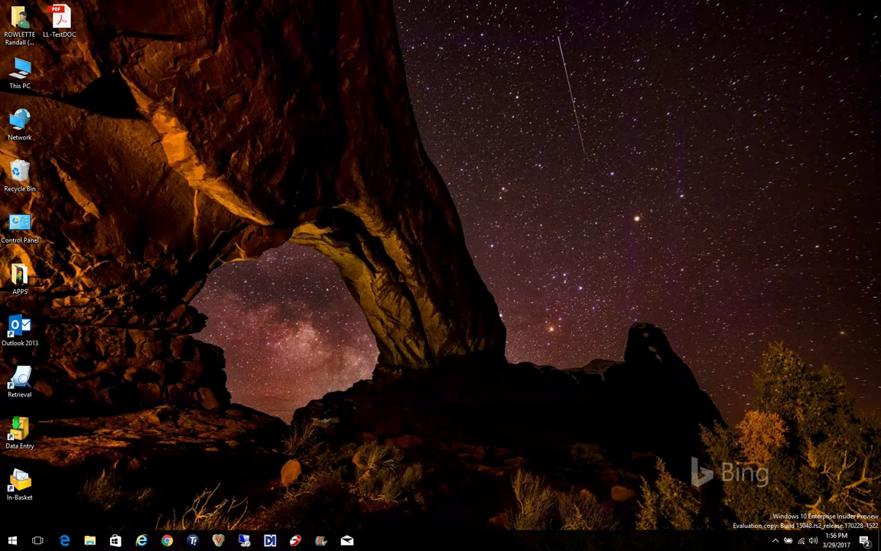
# Launch Data Entry, log on with the user ID and account password, and exit it
pyautogui.doubleClick(21, 436)
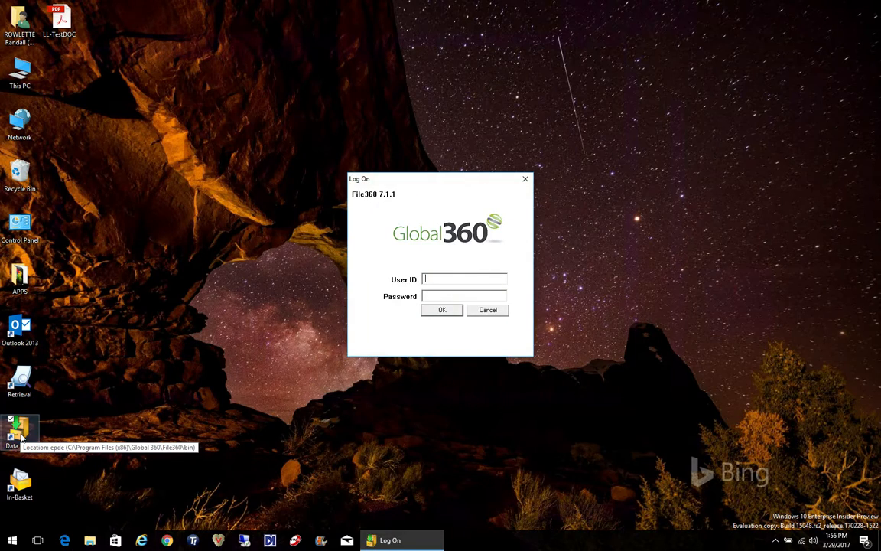
pyautogui.press('Tab')
pyautogui.press('Return')
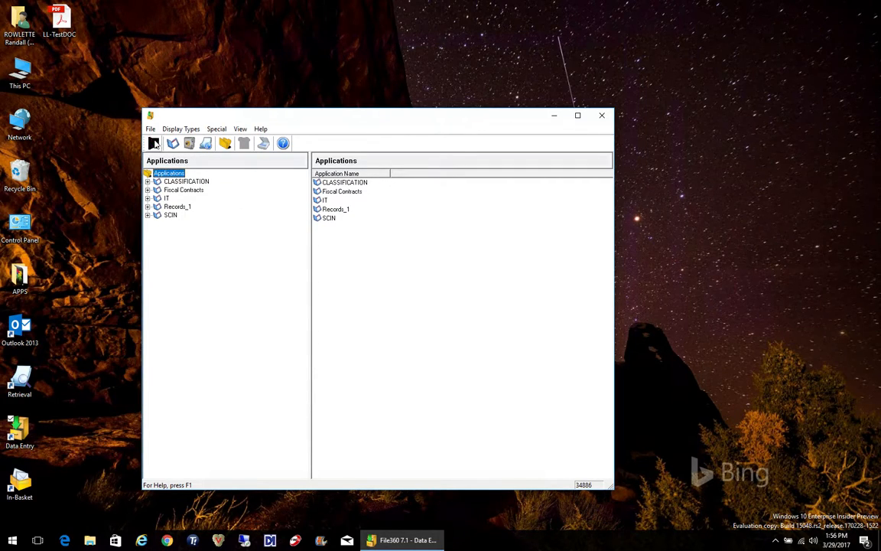
pyautogui.click(153, 143)
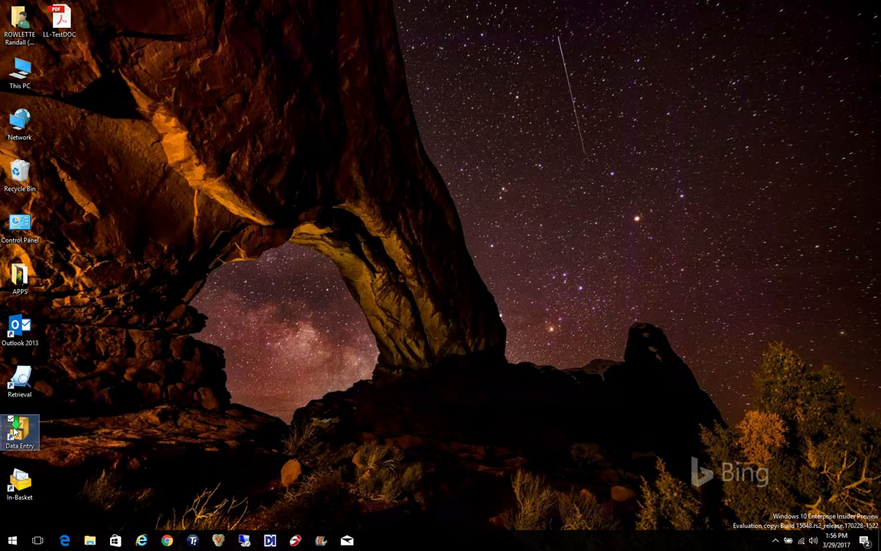
# Launch Data Entry again and log on with the user ID and account password
pyautogui.doubleClick(13, 432)
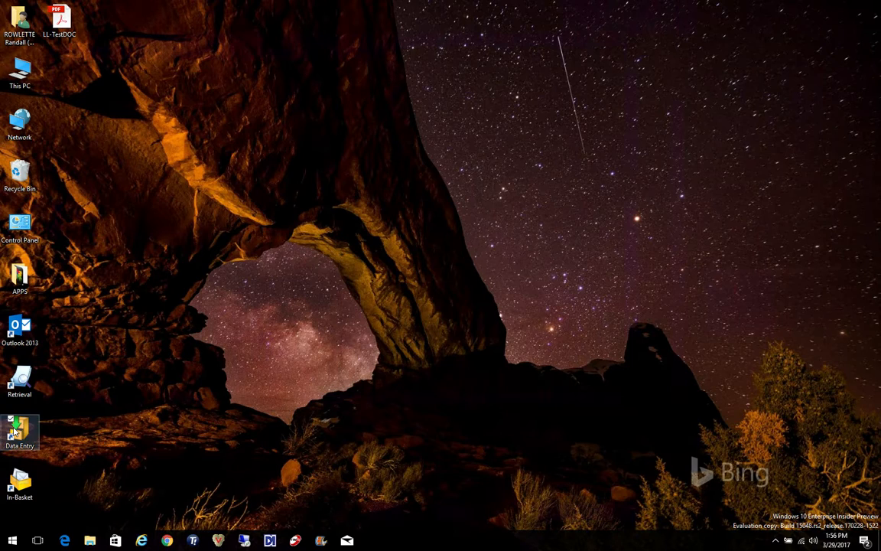
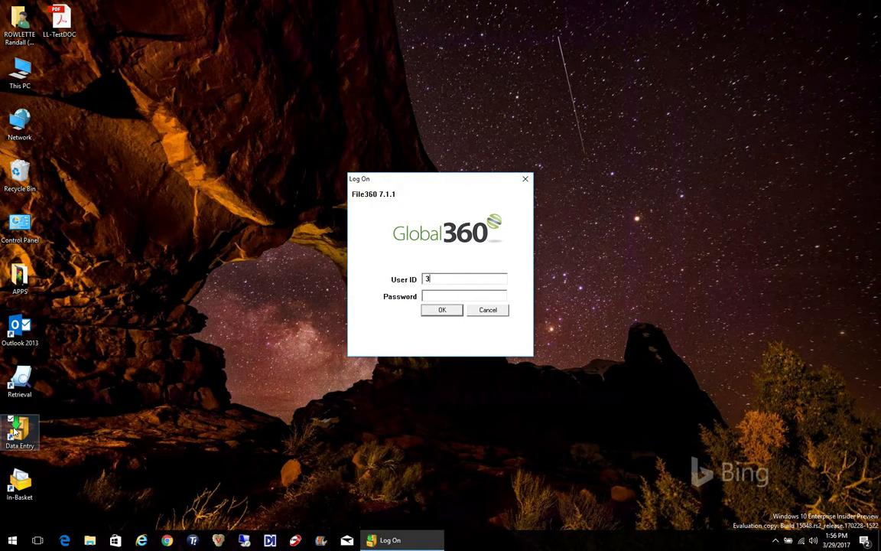
pyautogui.press('Tab')
pyautogui.write('**********')
pyautogui.press('Return')
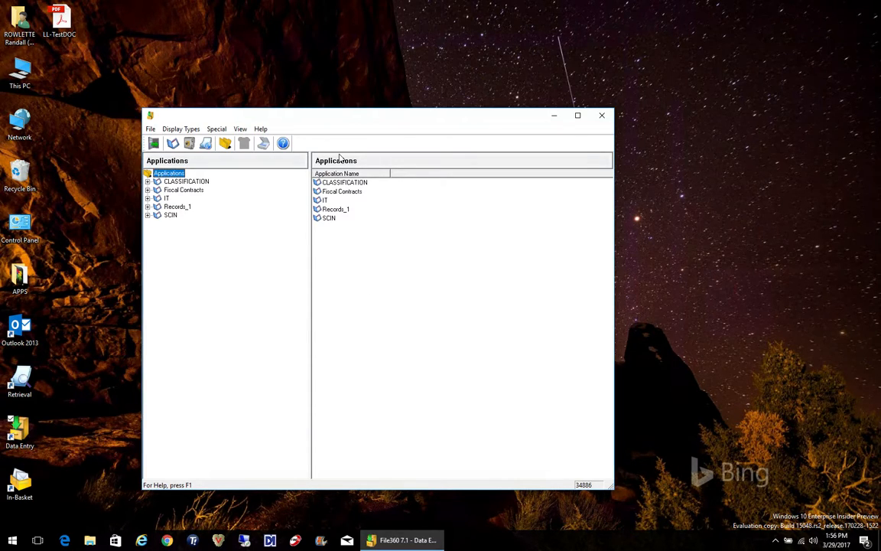
# Start a CLASSIFICATION NEW DOCUMENT INDEX entry of type FILE for the Desktop file LL-TestDOC
pyautogui.click(187, 181)
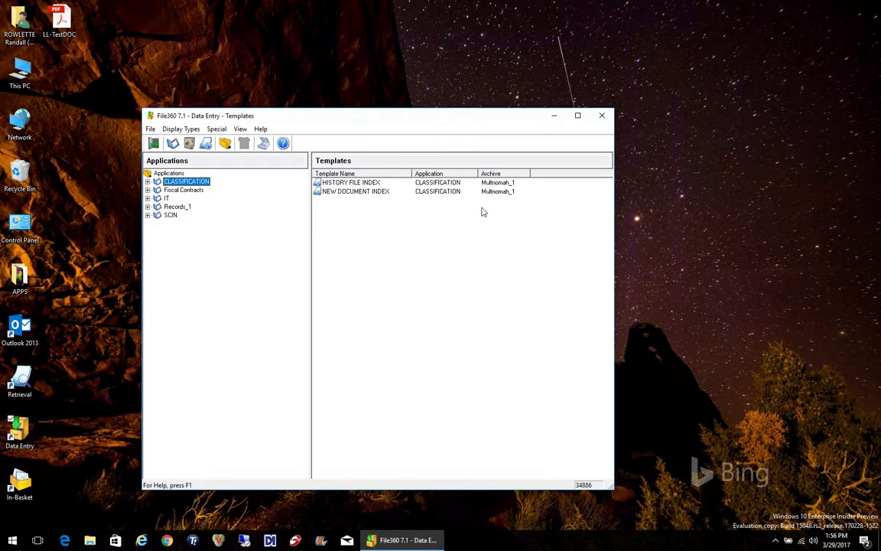
pyautogui.doubleClick(371, 196)
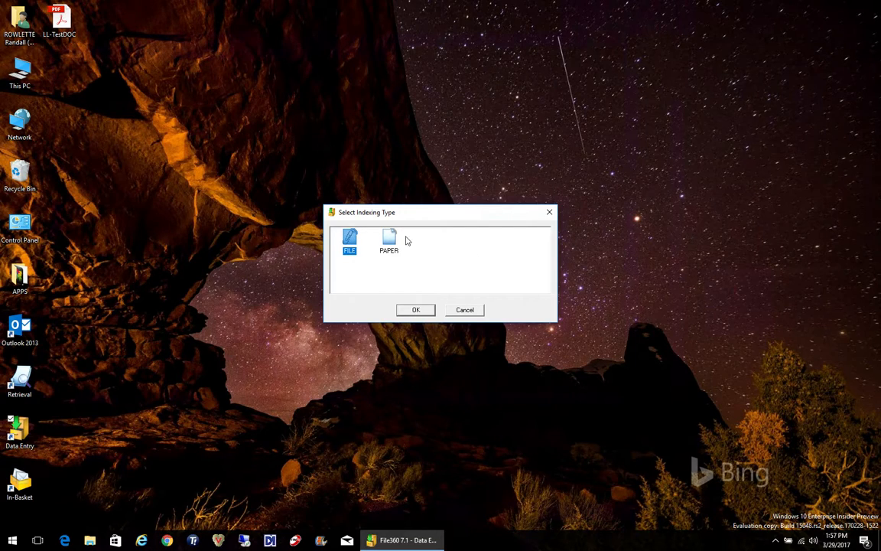
pyautogui.doubleClick(350, 243)
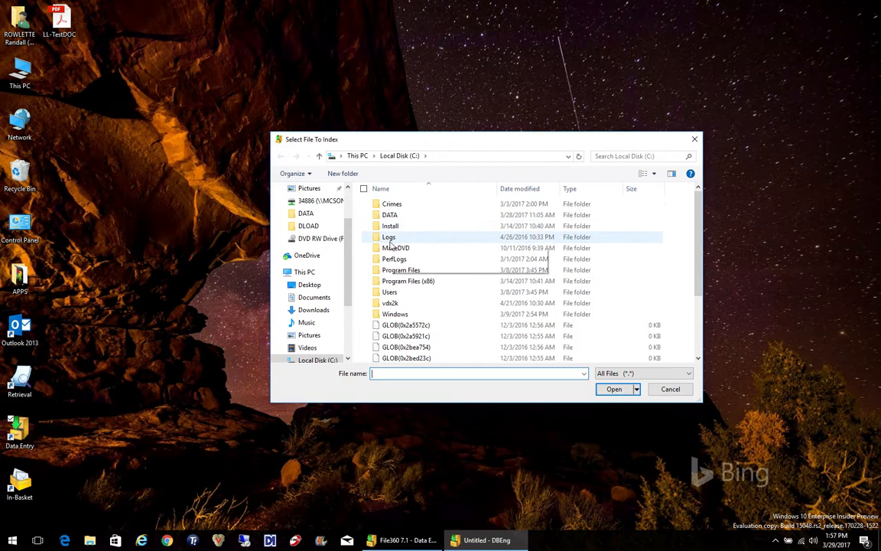
pyautogui.click(310, 285)
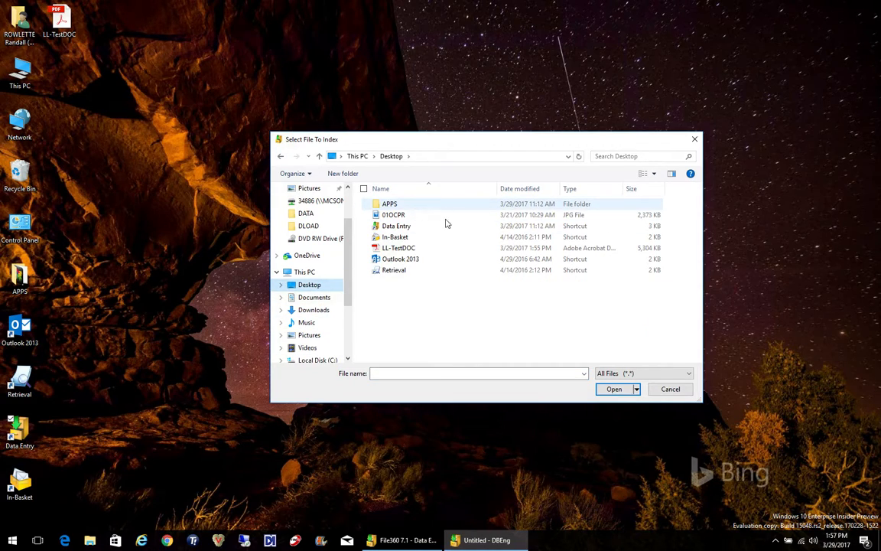
pyautogui.click(411, 250)
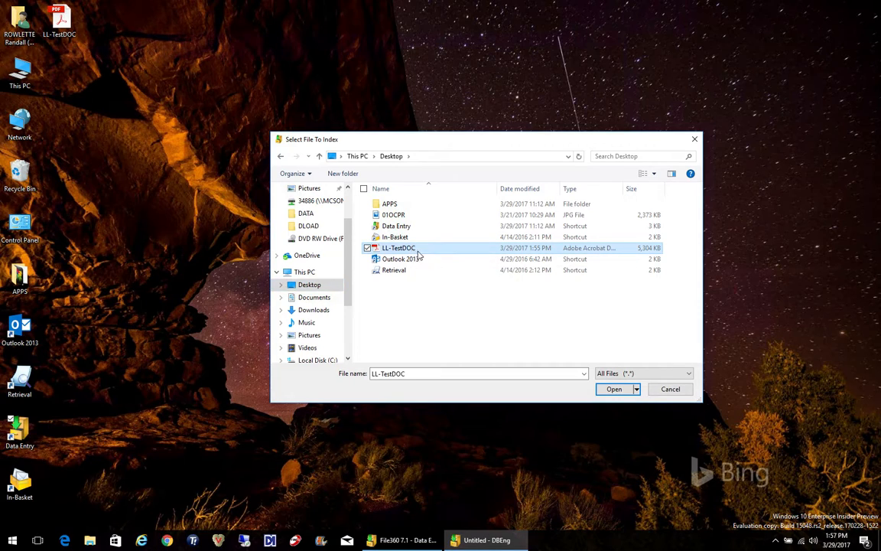
pyautogui.click(616, 390)
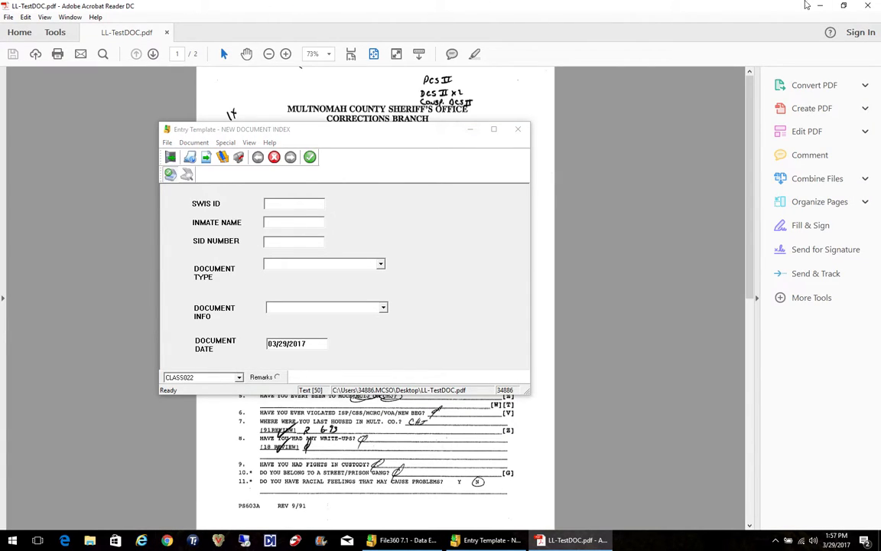
# Enter SWIS ID 222222 and inmate name Last First in the entry template
pyautogui.click(845, 8)
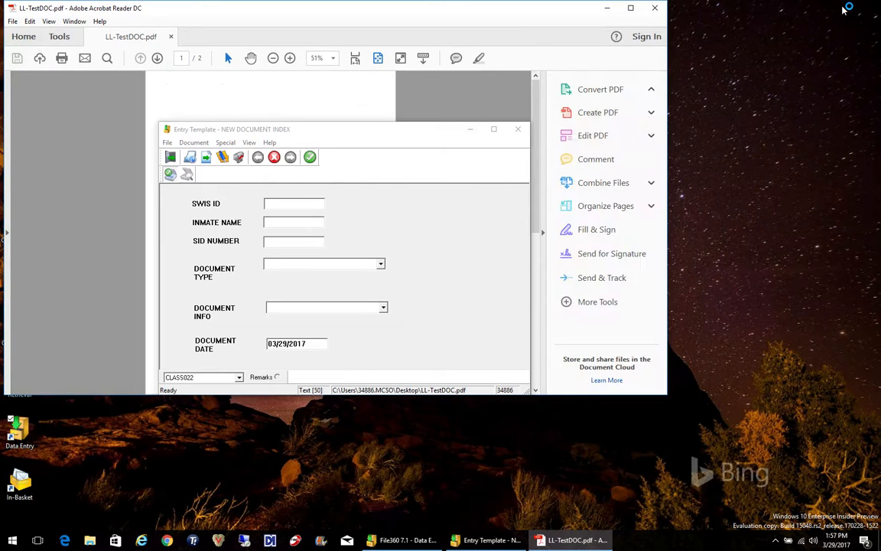
pyautogui.click(282, 204)
pyautogui.write('2')
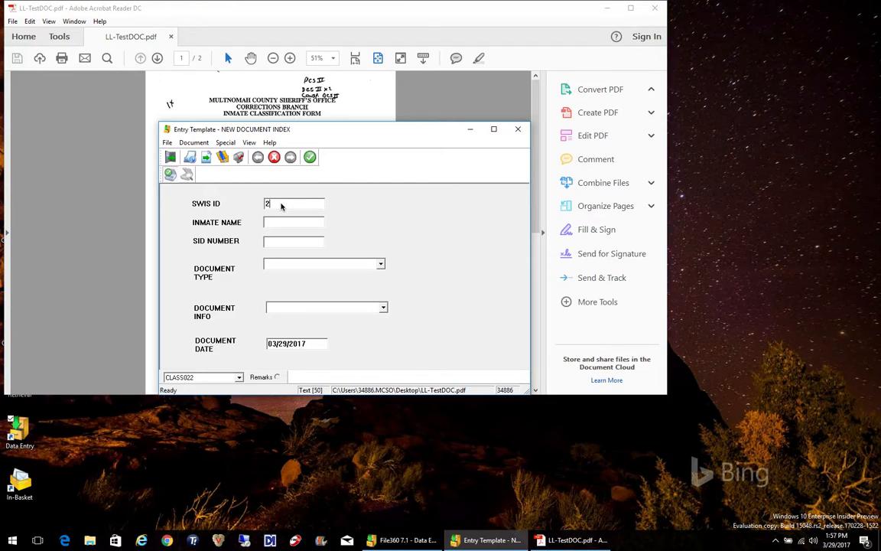
pyautogui.write('22222')
pyautogui.press('Tab')
pyautogui.write('Last First')
pyautogui.press('Tab')
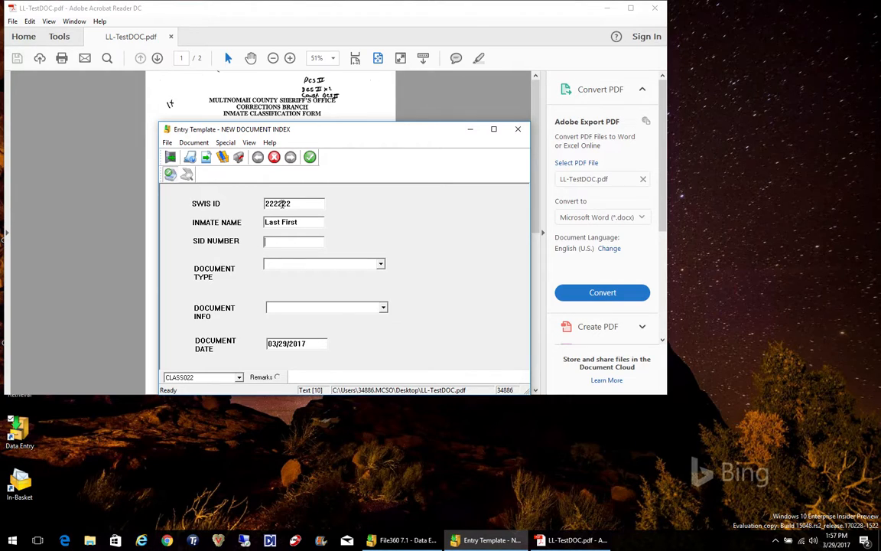
# Set the document type to LL Law Library, leaving the document info empty
pyautogui.press('Tab')
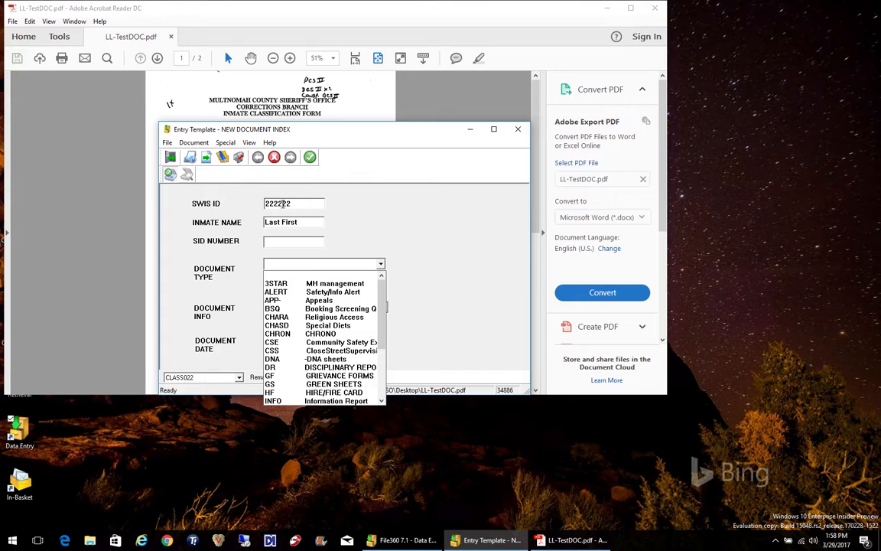
pyautogui.press('l')
pyautogui.press('Return')
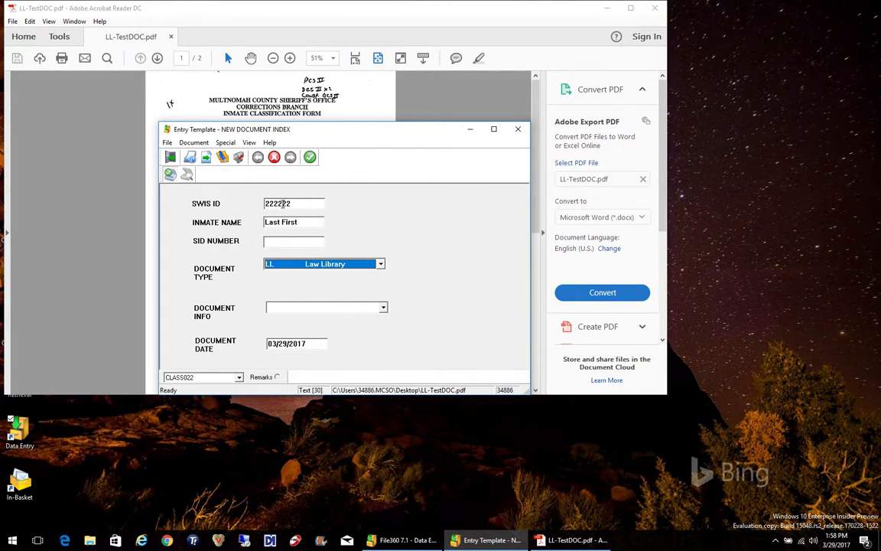
pyautogui.press('Tab')
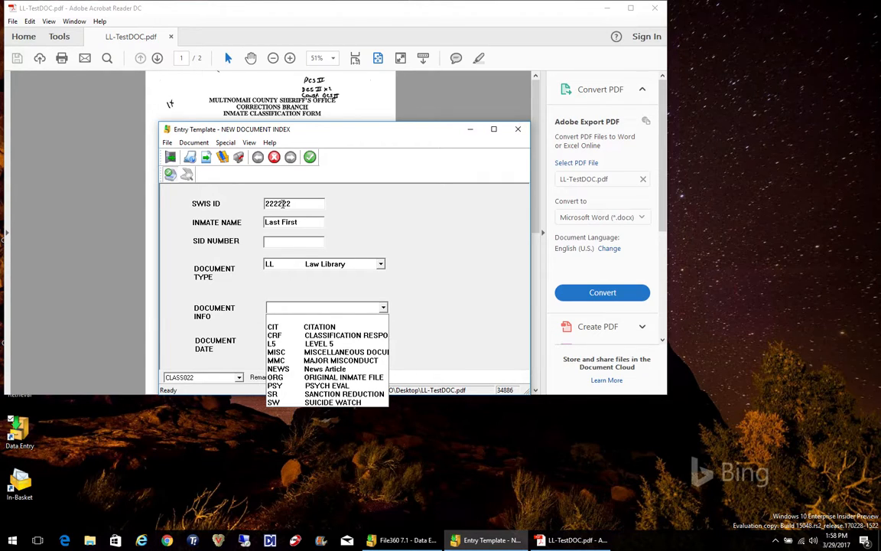
pyautogui.press('Tab')
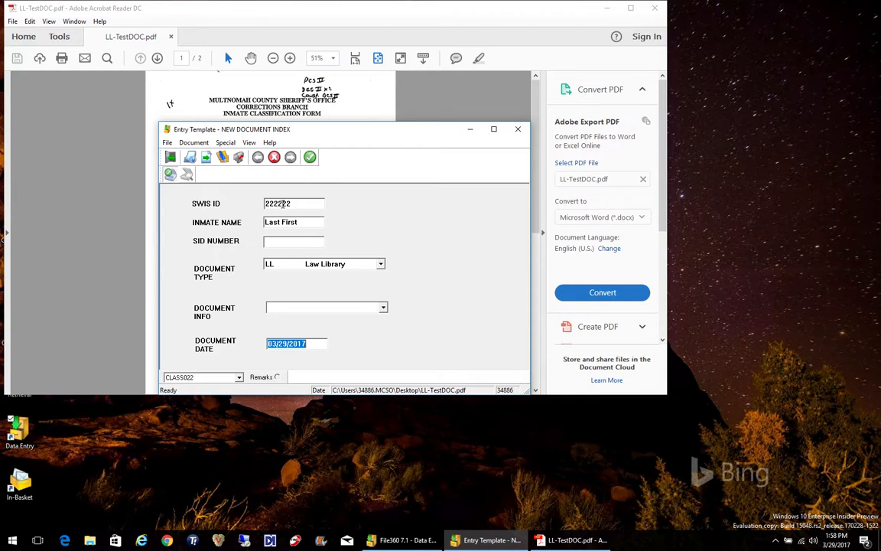
# Set the document date to 03/28/2017 and submit the index entry
pyautogui.write('03/28/2017')
pyautogui.click(311, 158)
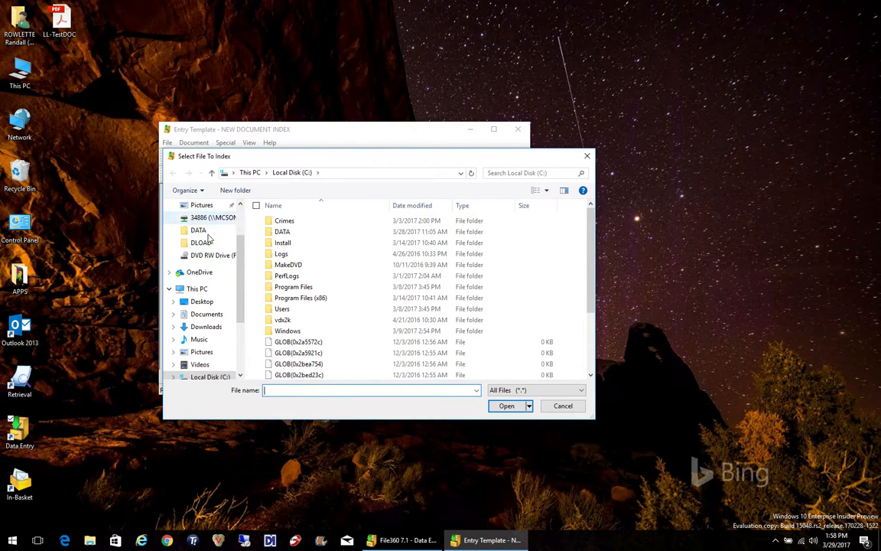
# Open the Desktop file LL-TestDOC for indexing and enter SWIS ID 333333
pyautogui.click(202, 301)
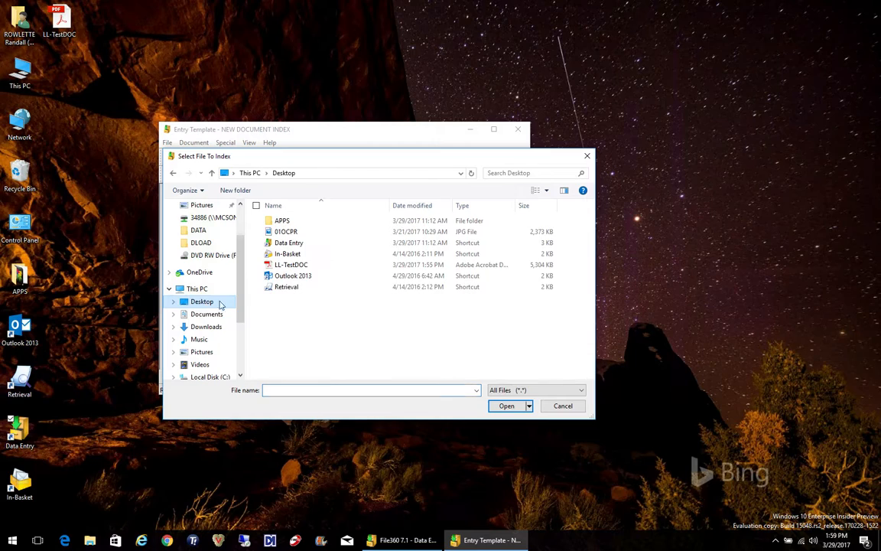
pyautogui.doubleClick(299, 267)
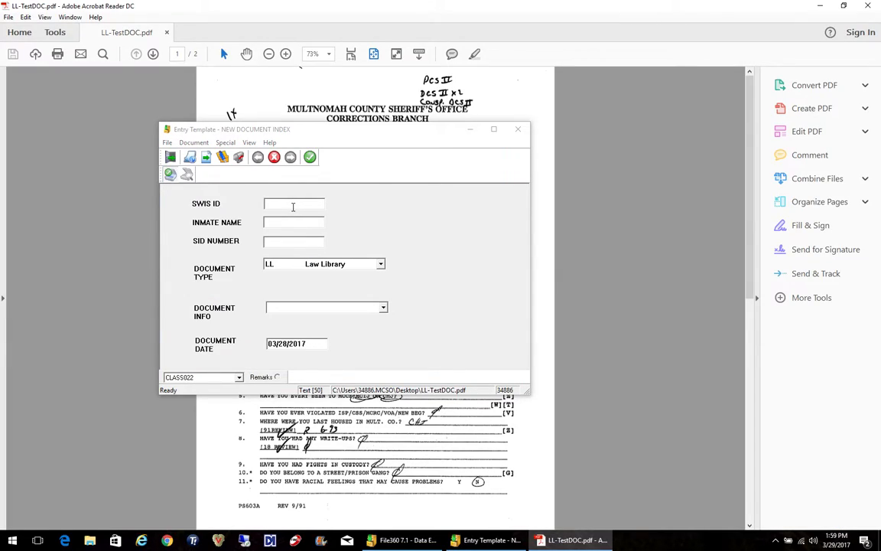
pyautogui.click(293, 206)
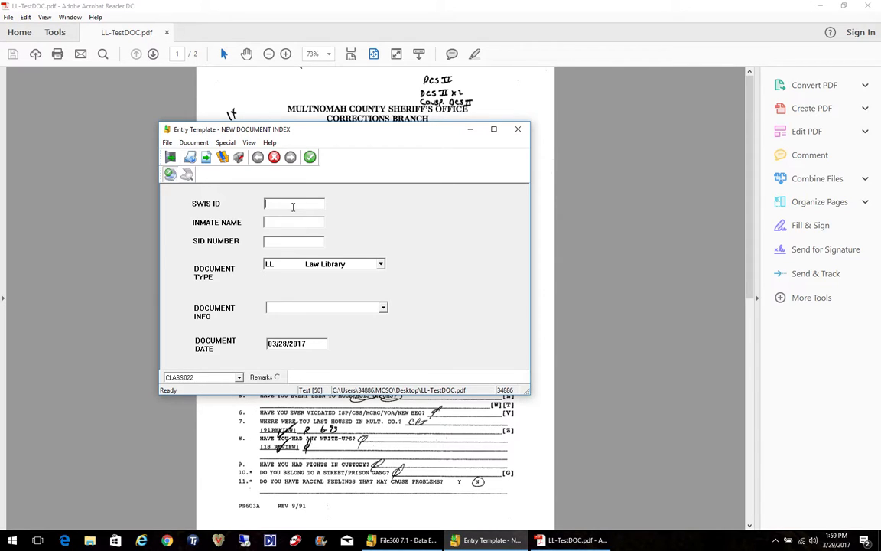
pyautogui.write('333333')
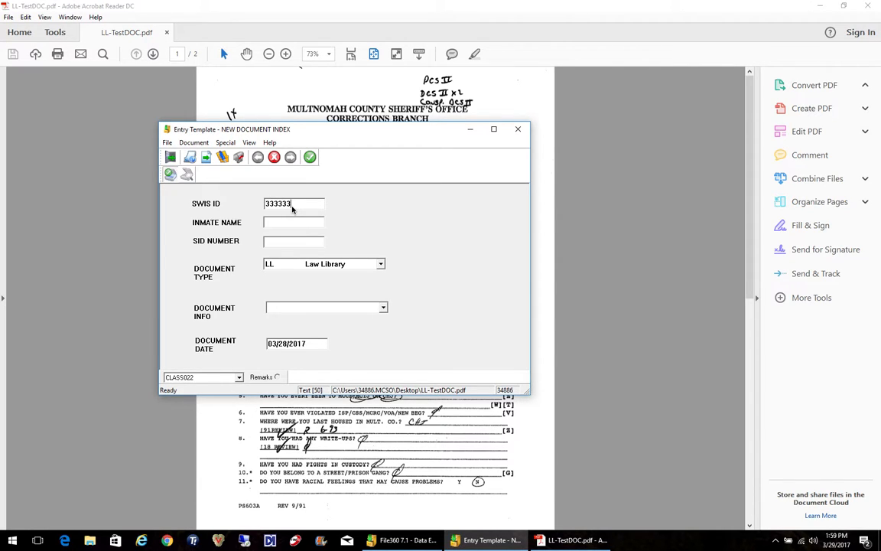
pyautogui.press('Tab')
# Enter inmate name Last3 First, leave the SID number empty, and submit the index entry
pyautogui.write('Last3')
pyautogui.press('Tab')
pyautogui.write('F')
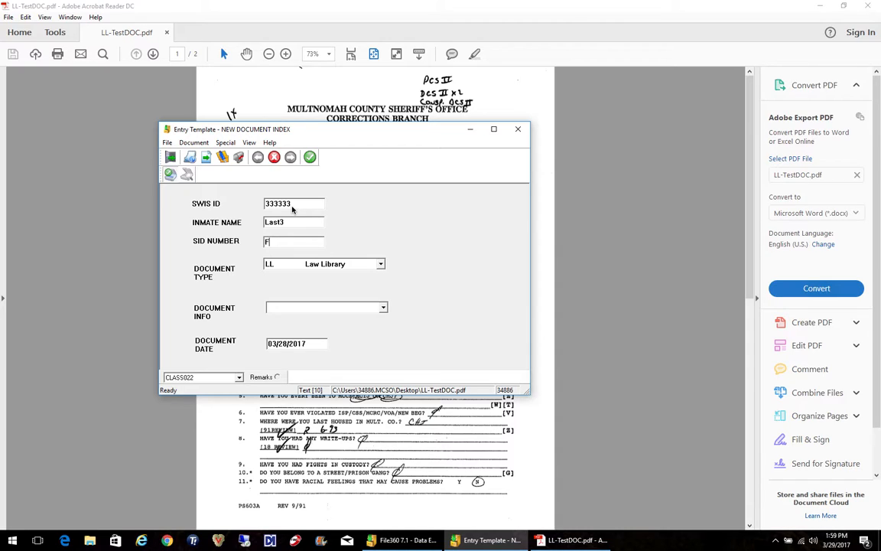
pyautogui.click(302, 226)
pyautogui.write('First')
pyautogui.press('Tab')
pyautogui.press('BackSpace')
pyautogui.click(309, 157)
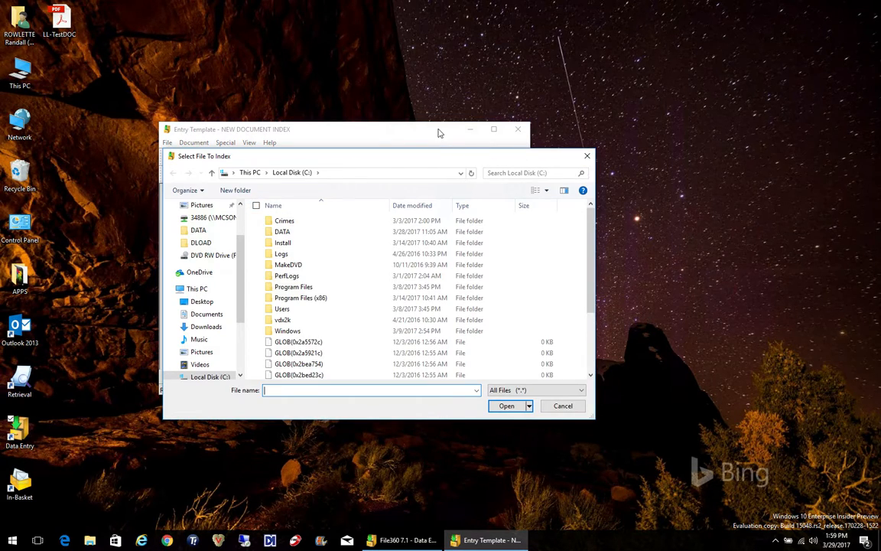
# Open LL-TestDOC from the Desktop for indexing and enter SWIS ID 444444
pyautogui.click(202, 303)
pyautogui.doubleClick(295, 265)
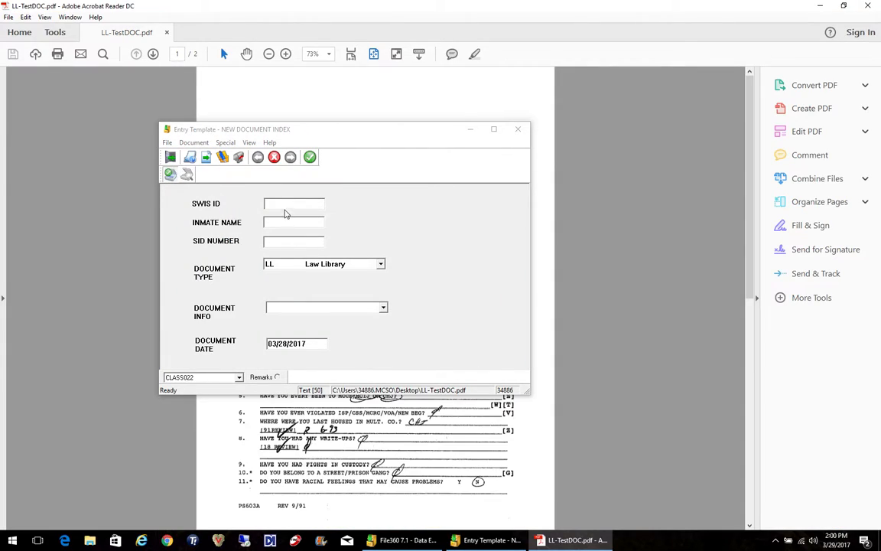
pyautogui.click(284, 205)
pyautogui.write('444444')
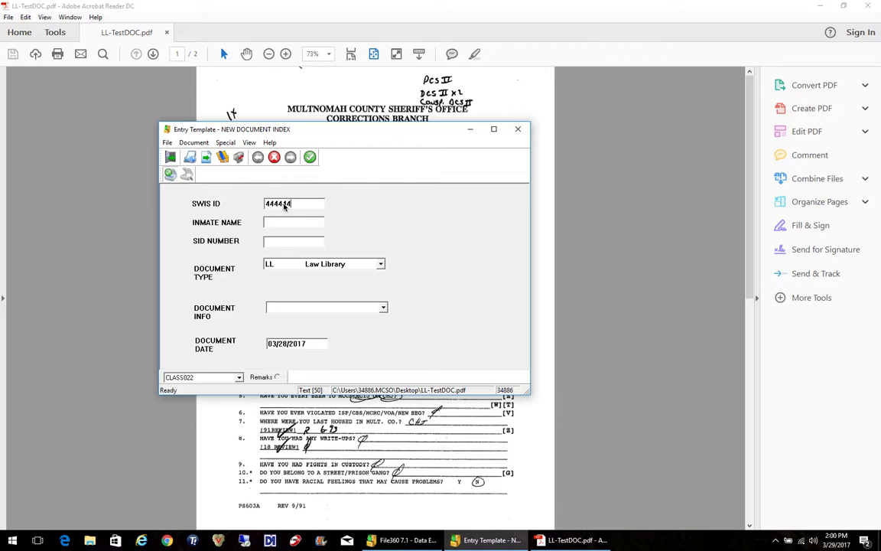
pyautogui.press('Tab')
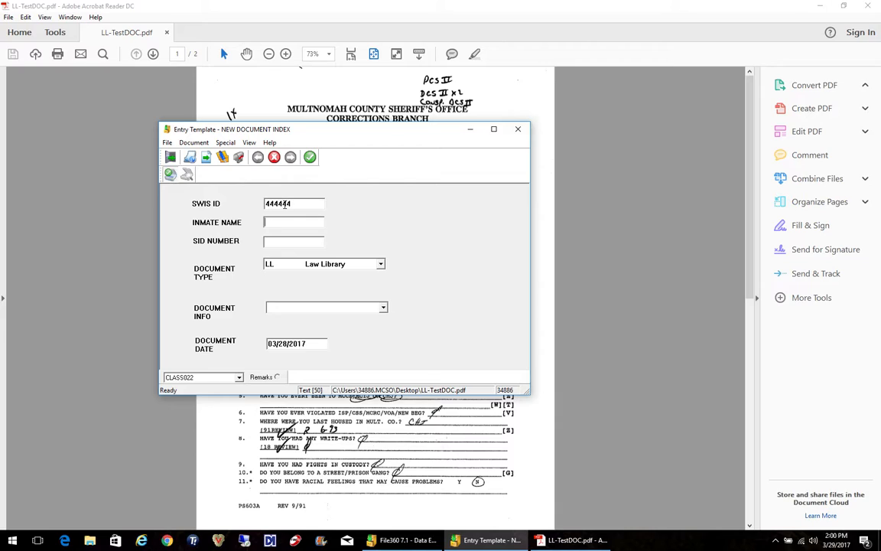
# Enter inmate name Last4 First, keep the other fields as they are, and submit the index entry
pyautogui.write('Last4 ')
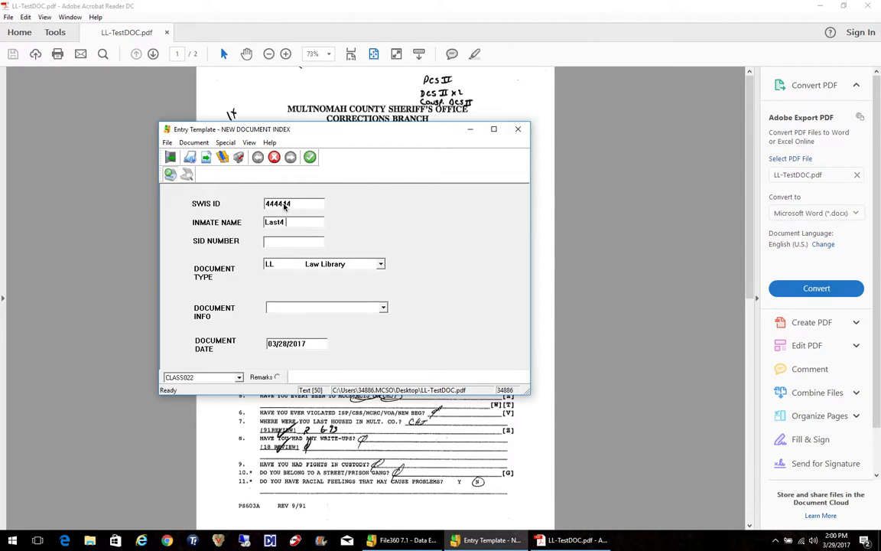
pyautogui.write('First')
pyautogui.press('Tab')
pyautogui.press('Tab')
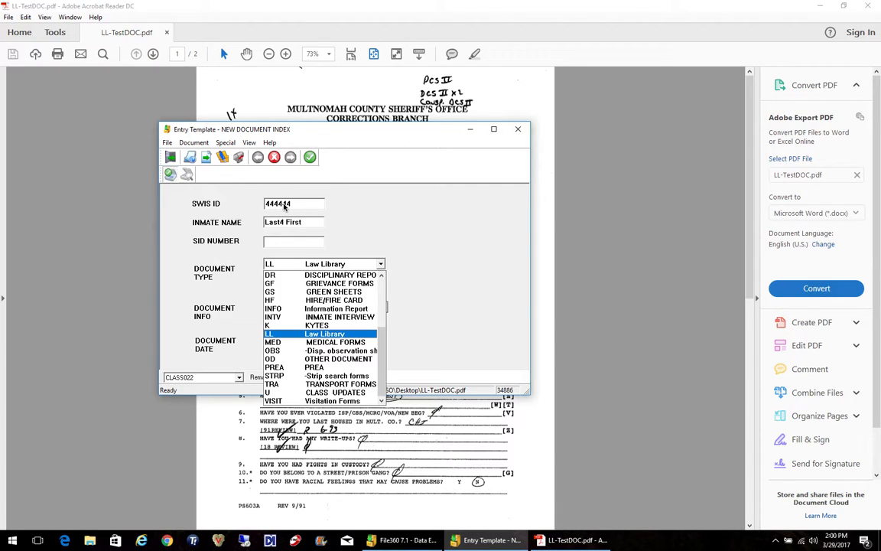
pyautogui.press('Tab')
pyautogui.press('Tab')
pyautogui.press('Return')
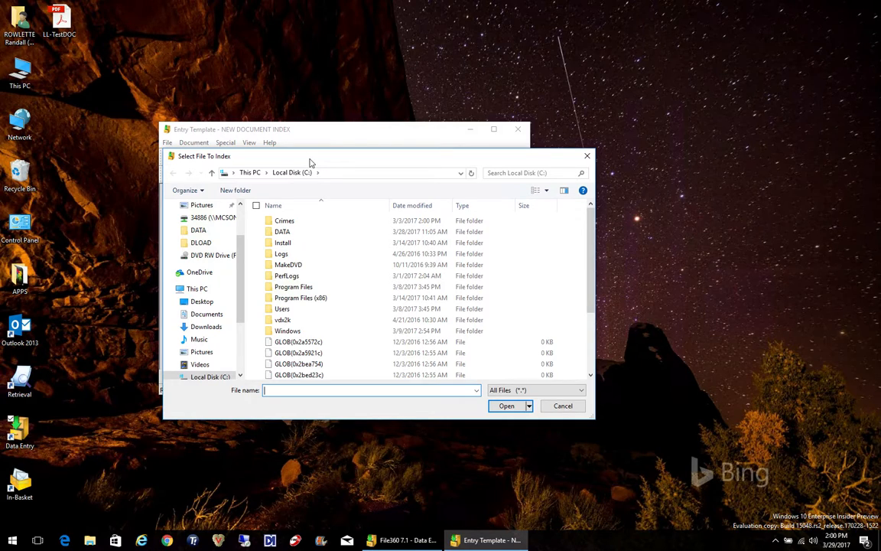
# Open LL-TestDOC from the Desktop for indexing and enter SWIS ID 555555
pyautogui.click(202, 302)
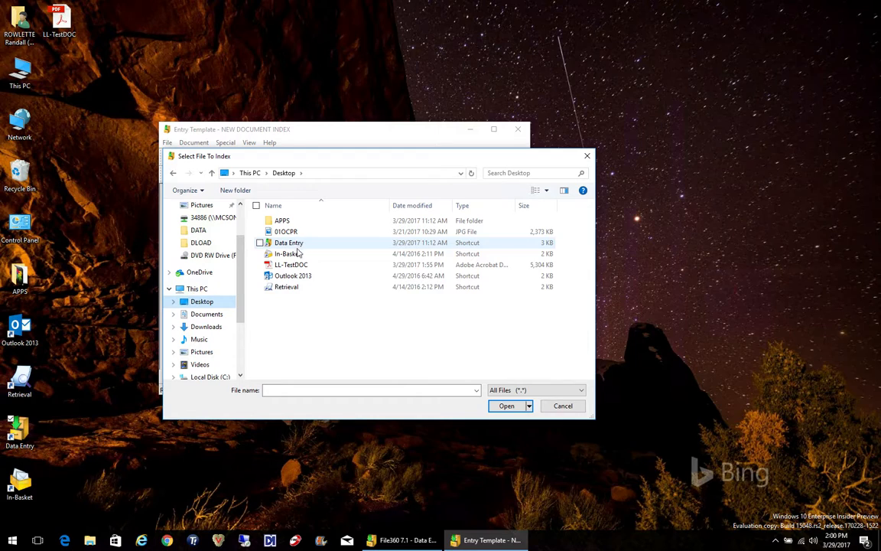
pyautogui.doubleClick(295, 264)
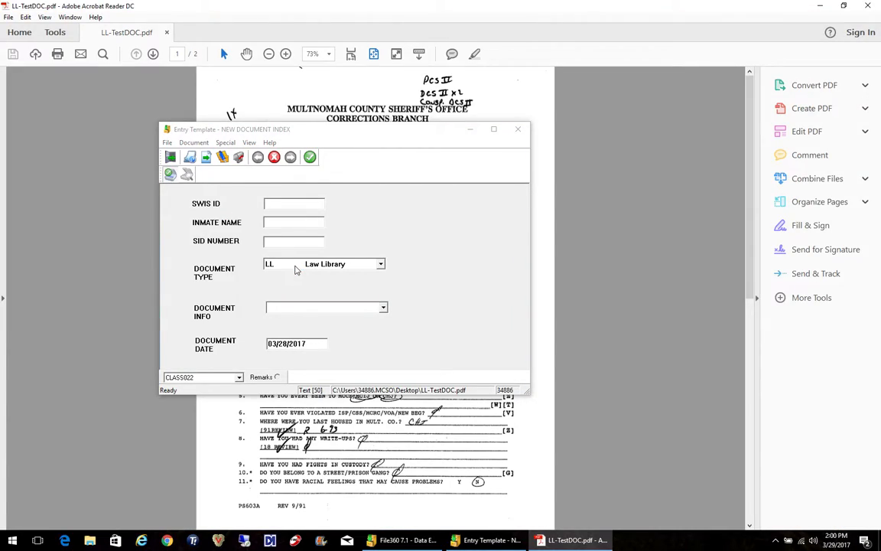
pyautogui.click(290, 204)
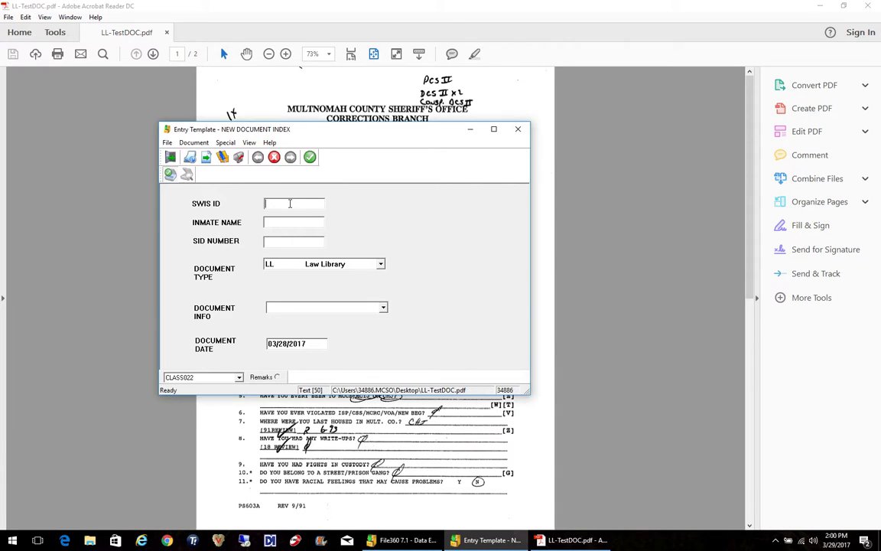
pyautogui.write('555555')
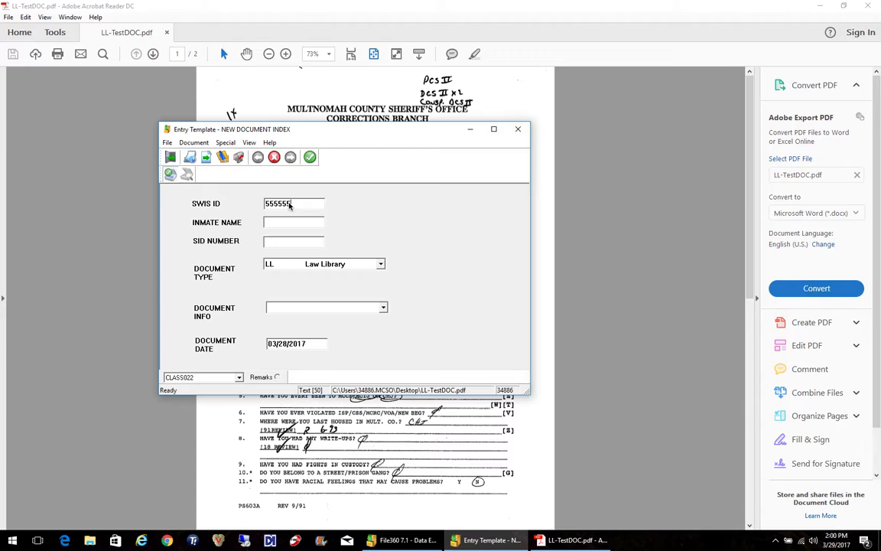
# Enter inmate name Last5 First and submit the index entry with the remaining fields unchanged
pyautogui.write('Last5 First')
pyautogui.press('Tab')
pyautogui.press('Tab')
pyautogui.press('Tab')
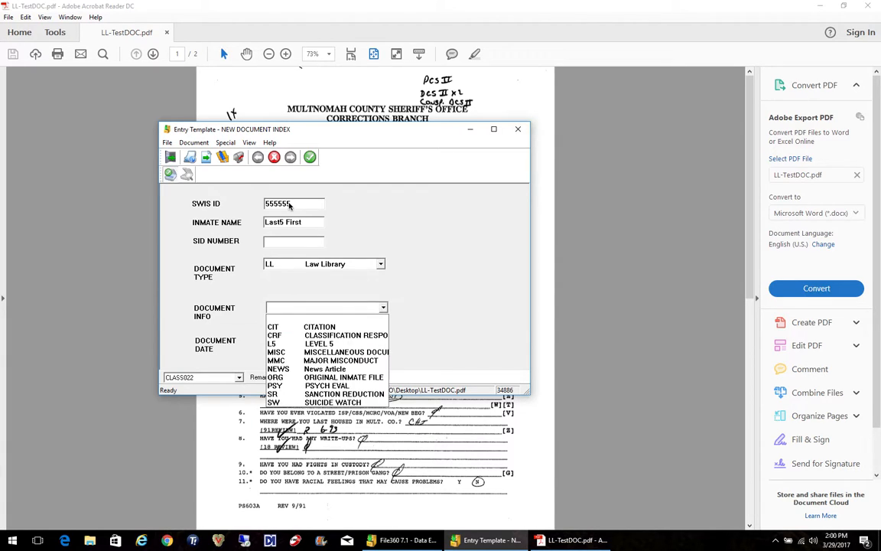
pyautogui.press('Tab')
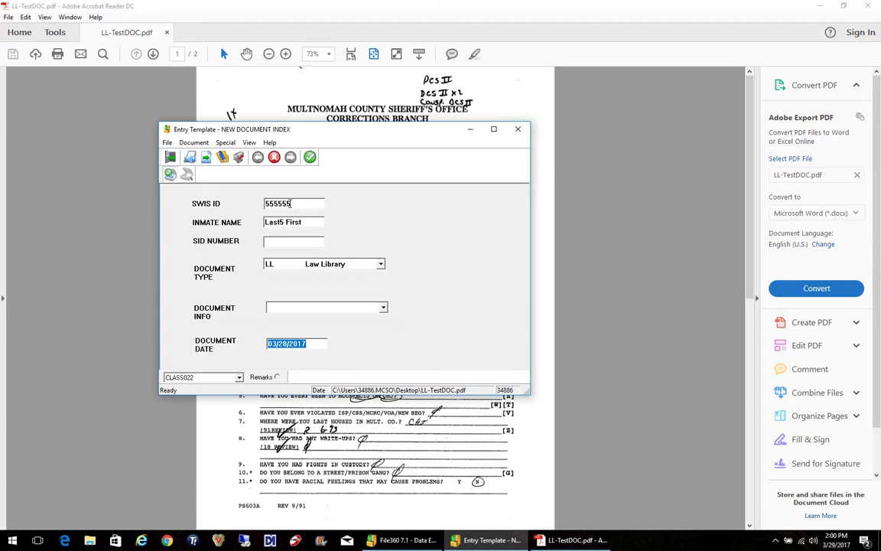
pyautogui.press('Tab')
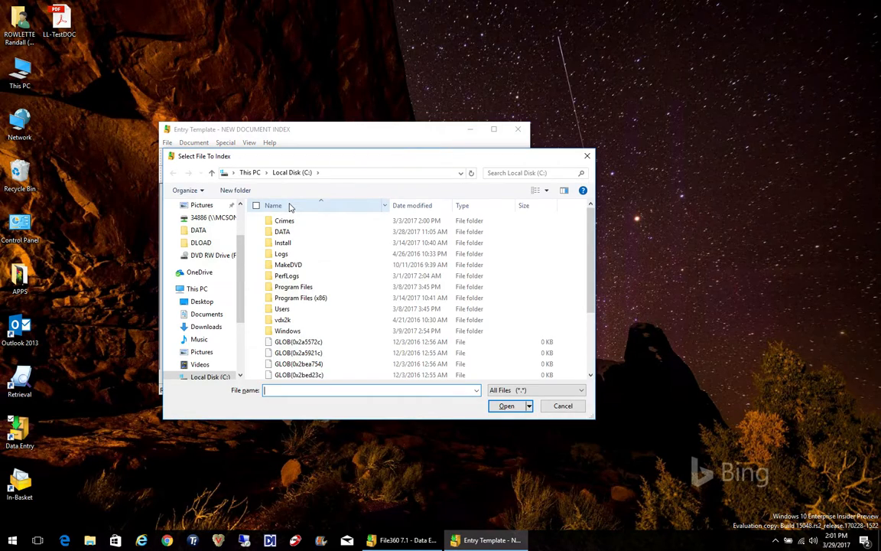
# Close the file selection and entry template, and exit the Data Entry application
pyautogui.click(586, 158)
pyautogui.click(519, 130)
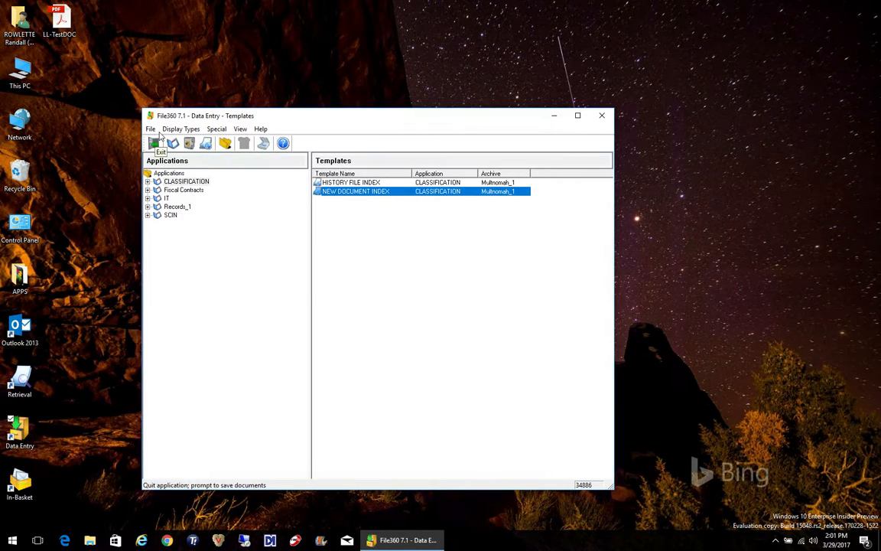
pyautogui.click(154, 144)
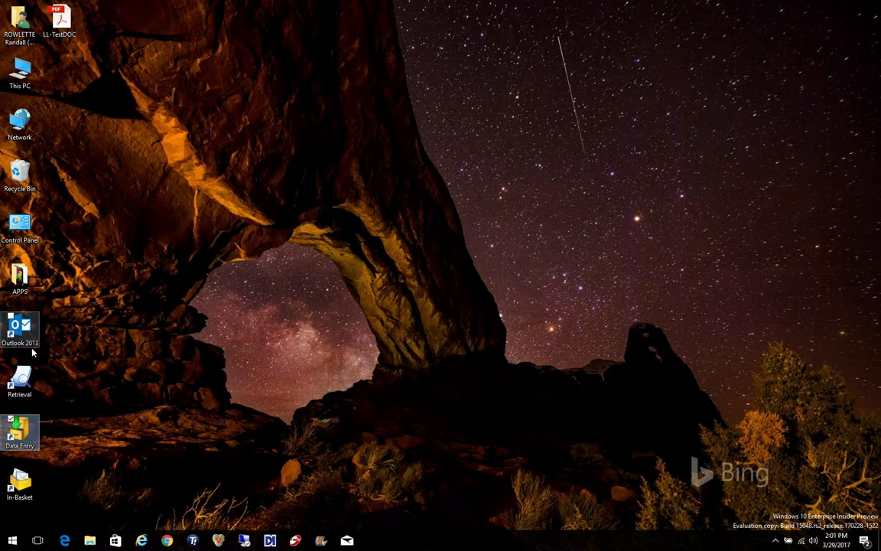
# Launch Retrieval and log on with the user ID and password
pyautogui.doubleClick(27, 380)
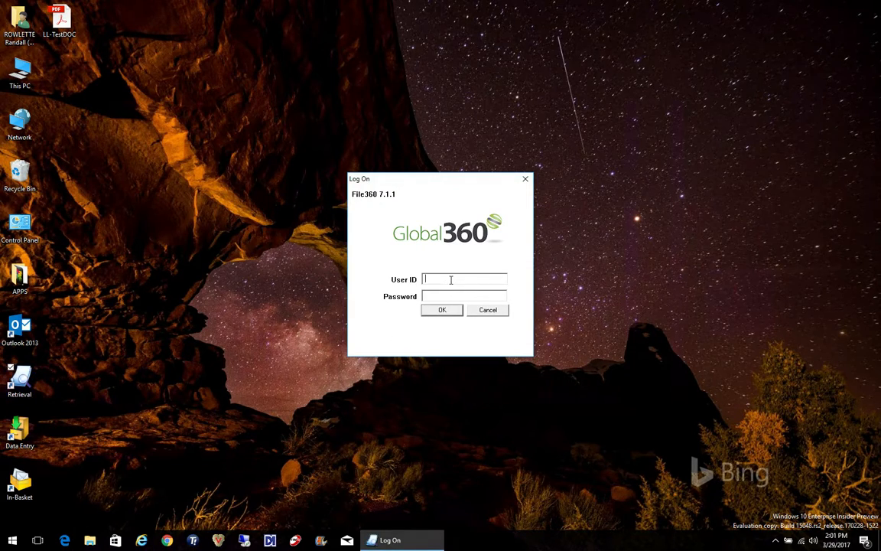
pyautogui.press('Tab')
pyautogui.write('*********')
pyautogui.press('Return')
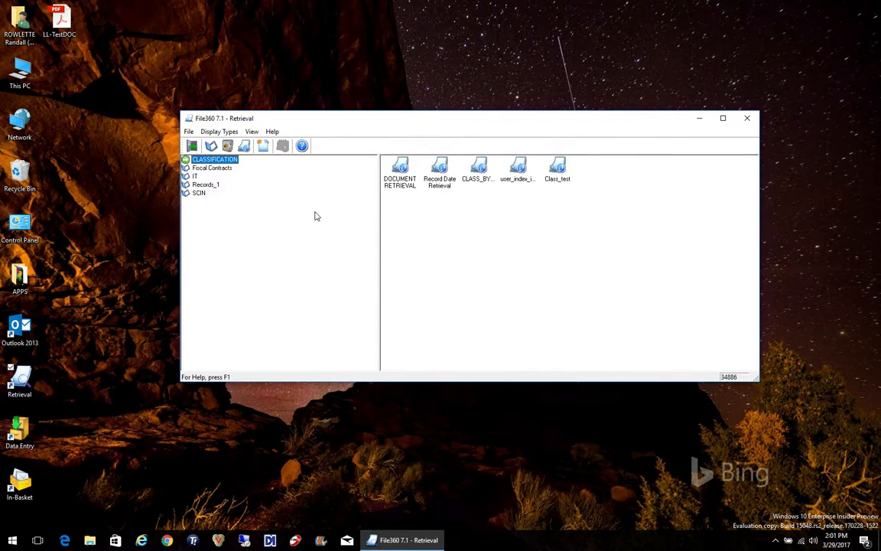
# Open the DOCUMENT RETRIEVAL query and search for SWIS ID 444444 with document type LL
pyautogui.doubleClick(400, 170)
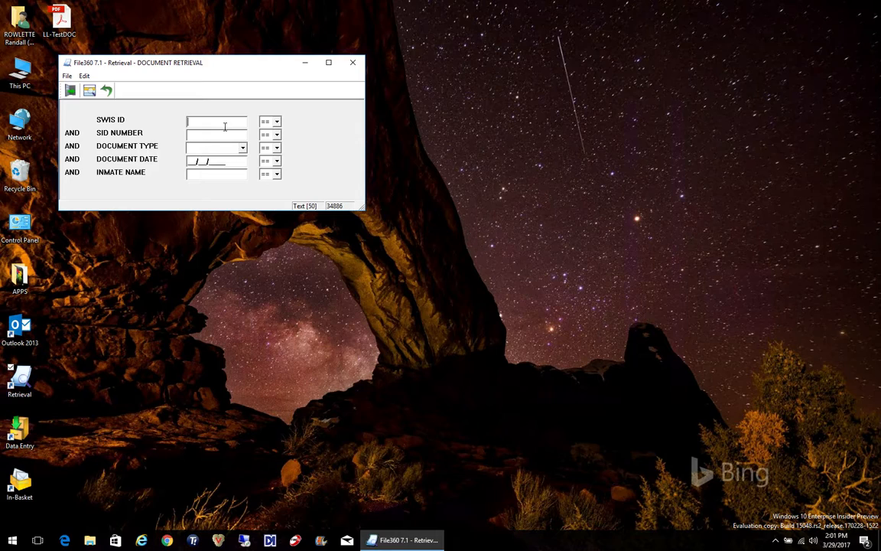
pyautogui.write('444444')
pyautogui.click(242, 147)
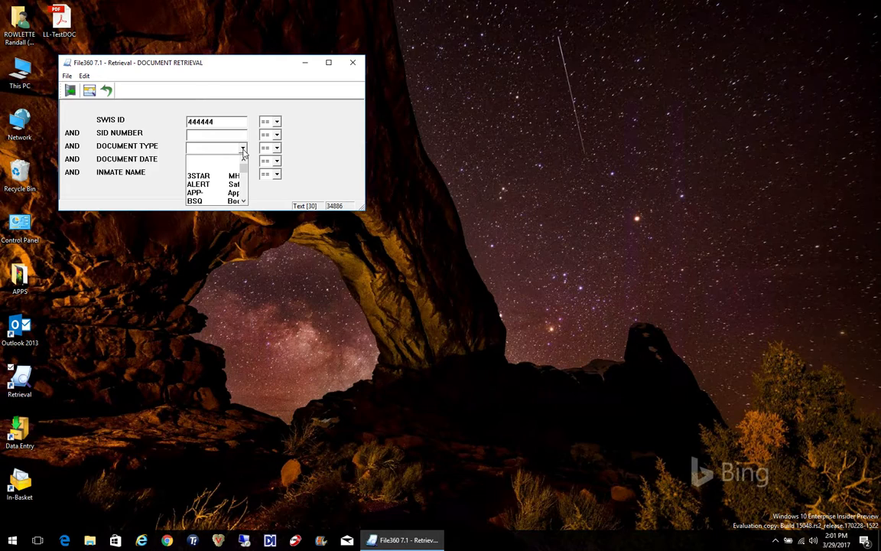
pyautogui.press('l')
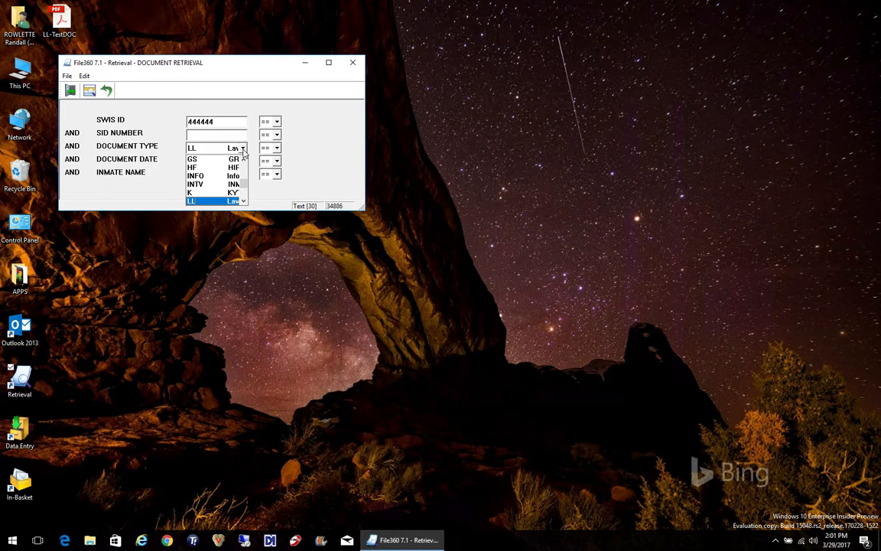
pyautogui.click(243, 151)
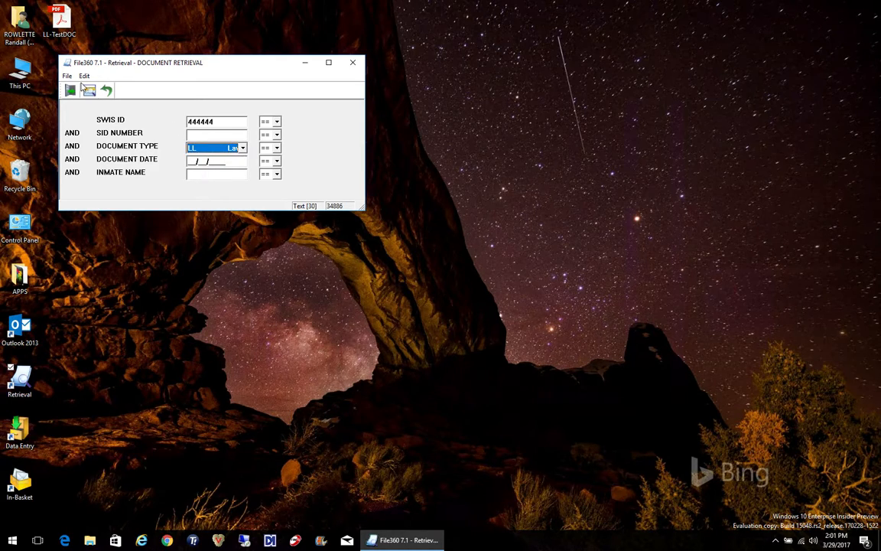
pyautogui.click(90, 91)
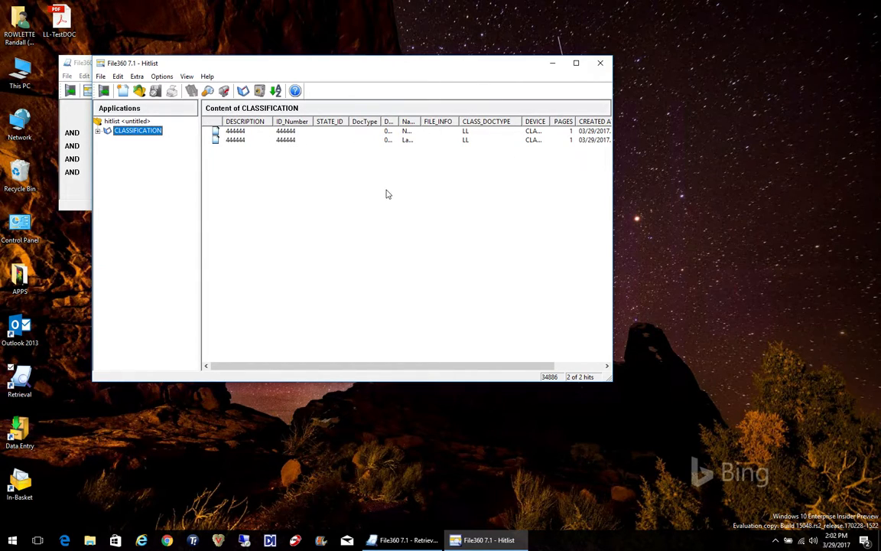
# Close the hitlist and clear the SWIS ID from the retrieval query
pyautogui.click(104, 92)
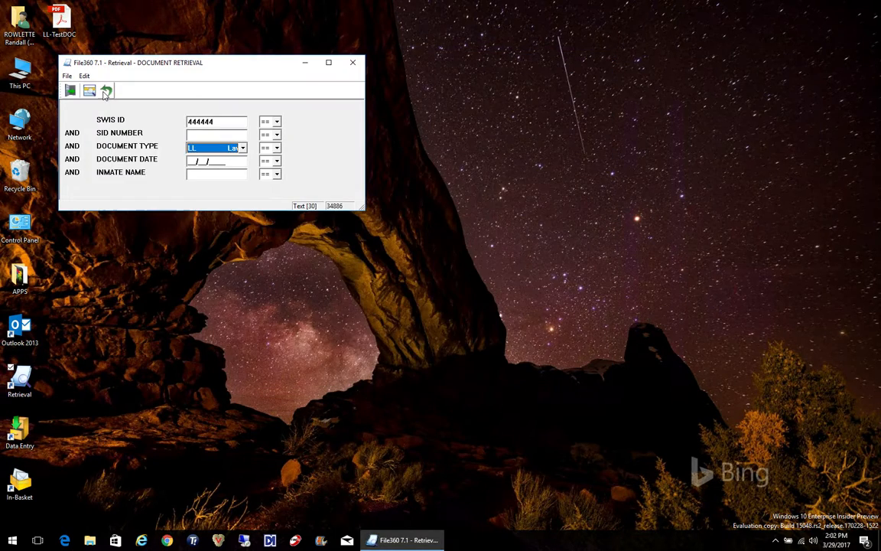
pyautogui.doubleClick(222, 123)
pyautogui.press('BackSpace')
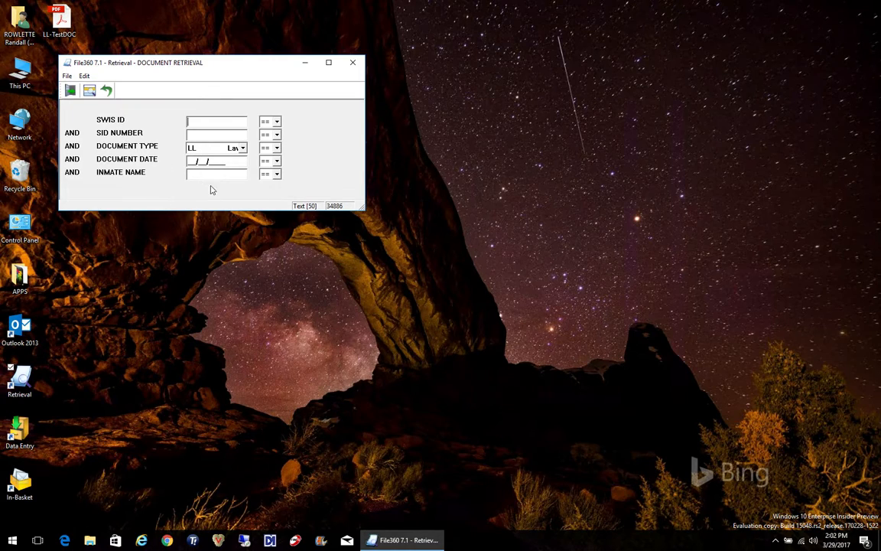
# Search for LL documents with document date 03/29/2017
pyautogui.click(192, 162)
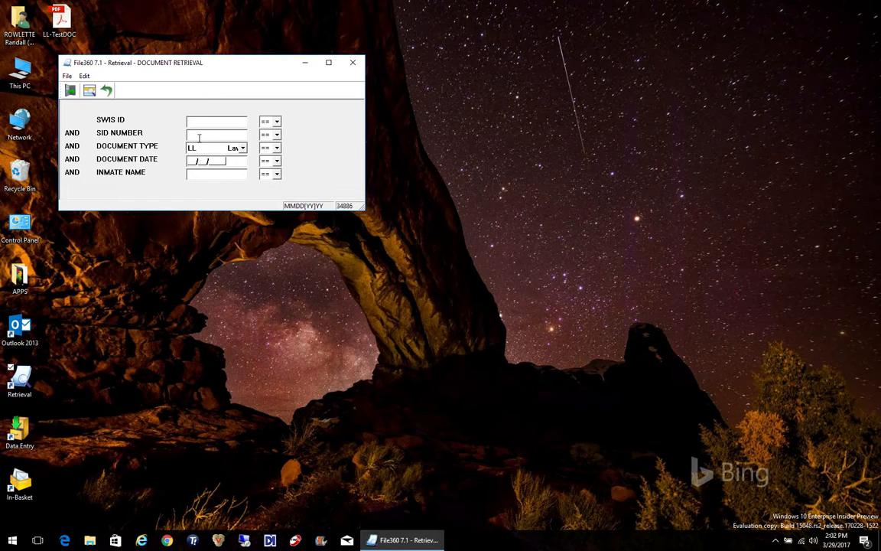
pyautogui.click(208, 134)
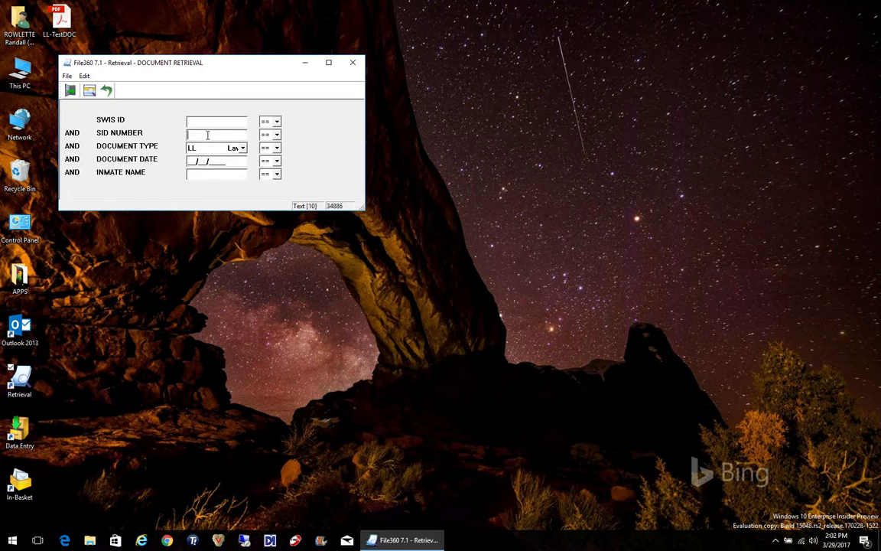
pyautogui.press('Tab')
pyautogui.press('Tab')
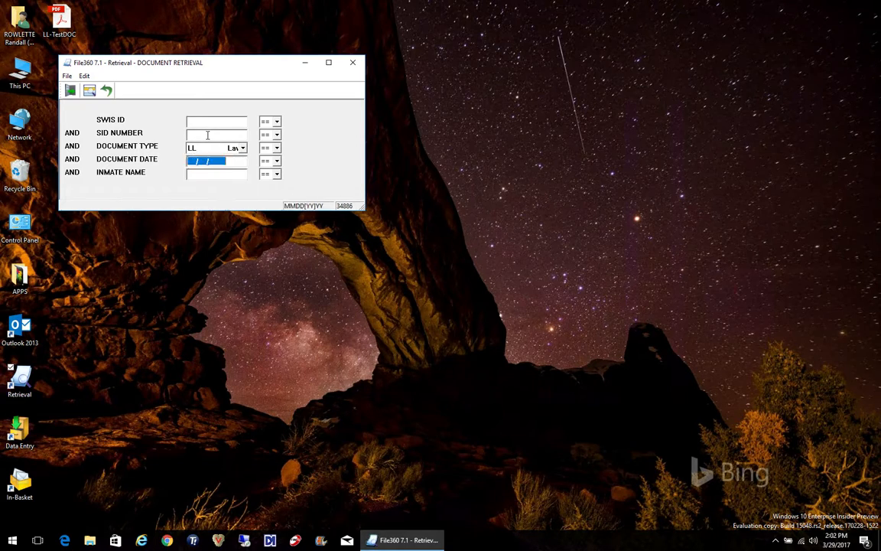
pyautogui.write('03/29/217')
pyautogui.press('Return')
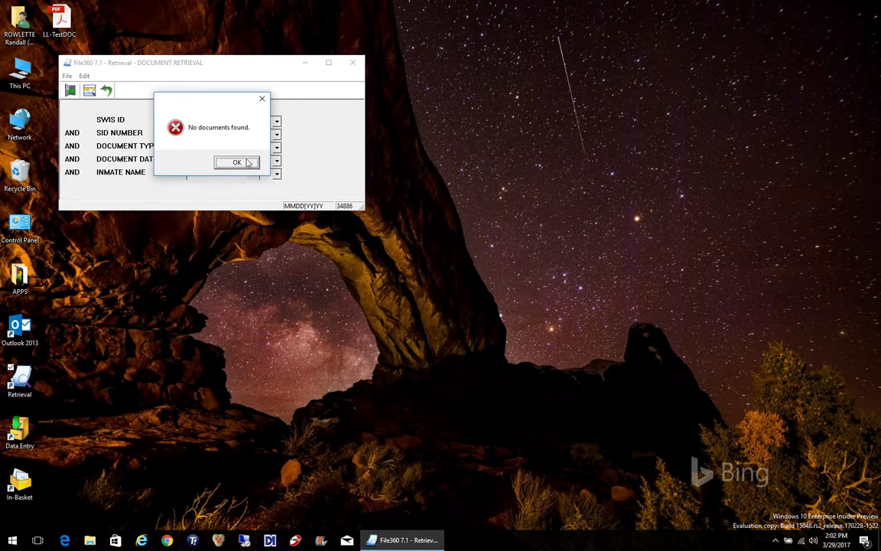
pyautogui.click(228, 161)
# Dismiss the message, change the document date's day to 28 and run the LL search again
pyautogui.click(203, 161)
pyautogui.write('8/2017')
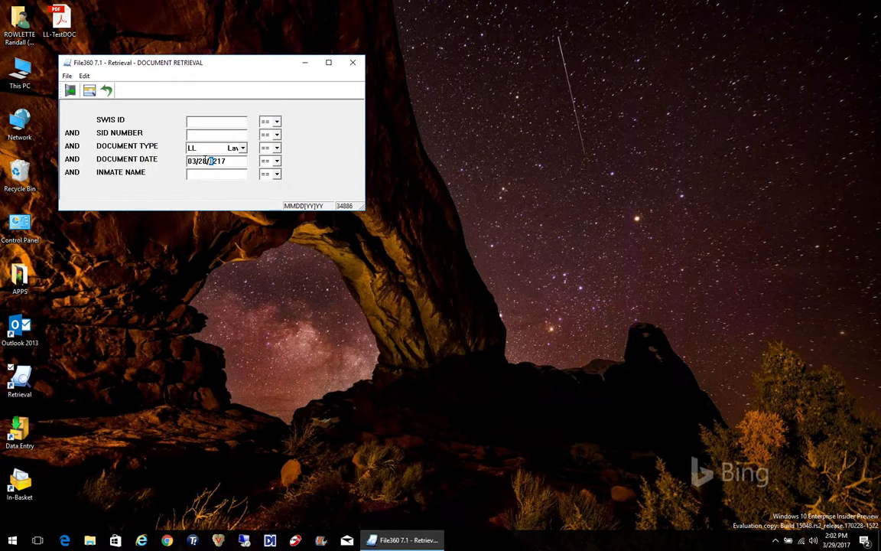
pyautogui.click(89, 91)
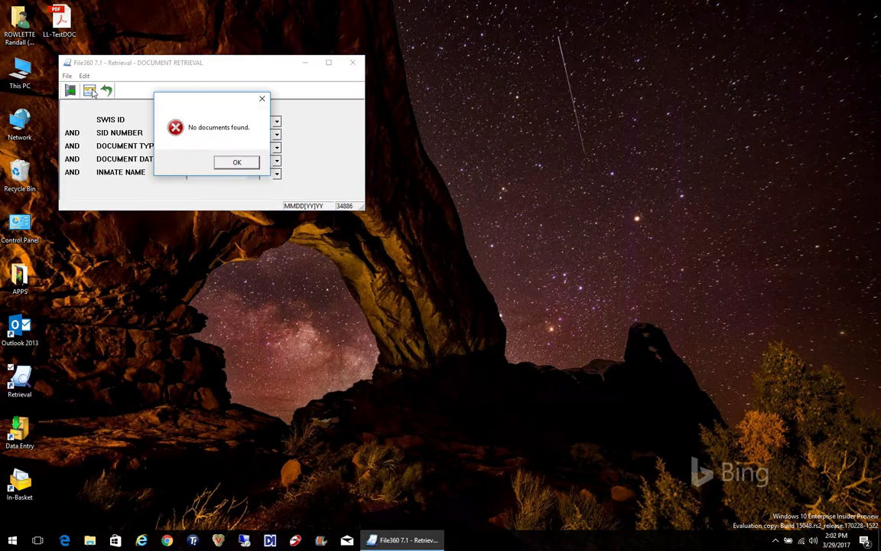
# Dismiss the message, correct the document date's year to 2017 and run the search
pyautogui.click(249, 164)
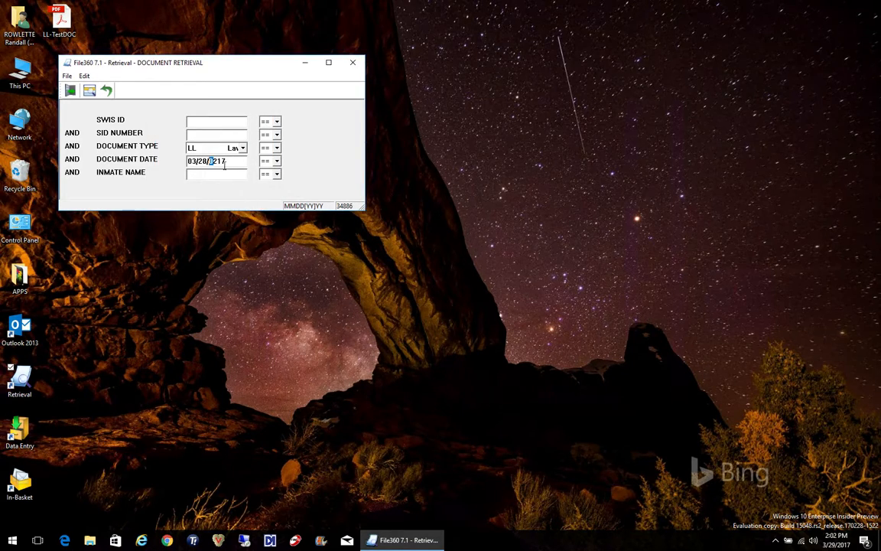
pyautogui.moveTo(208, 161); pyautogui.dragTo(252, 160)
pyautogui.write('2017')
pyautogui.click(90, 91)
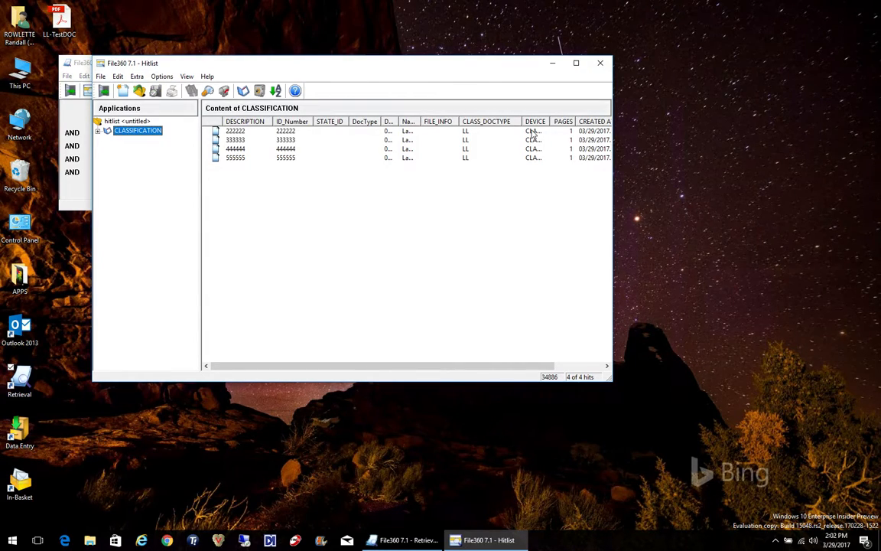
# Close the hitlist, set the document date to 03/29/2017 and search for LL documents again
pyautogui.click(103, 90)
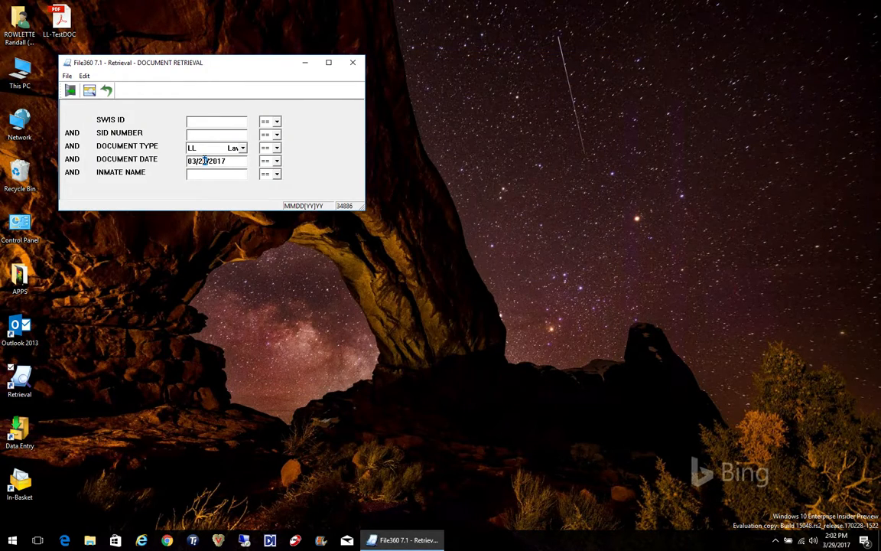
pyautogui.write('9')
pyautogui.click(89, 91)
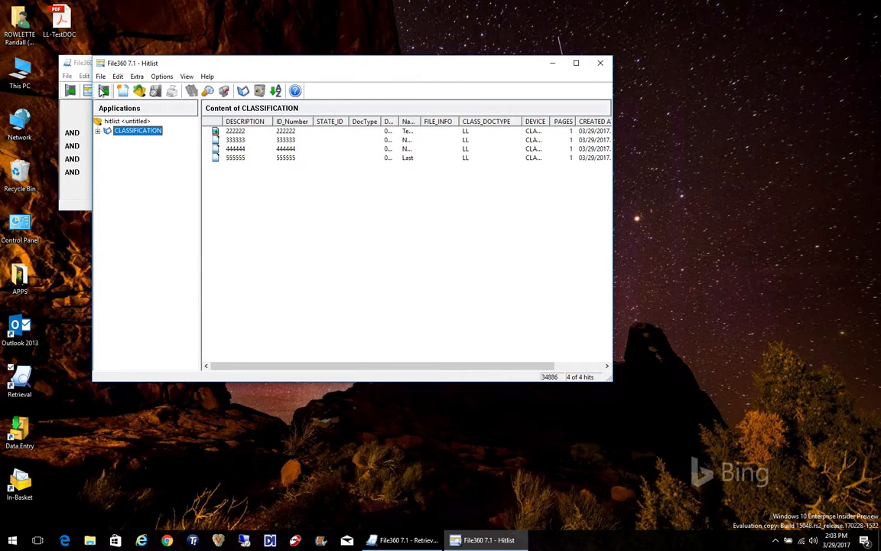
# Close the hitlist and the DOCUMENT RETRIEVAL query
pyautogui.click(101, 90)
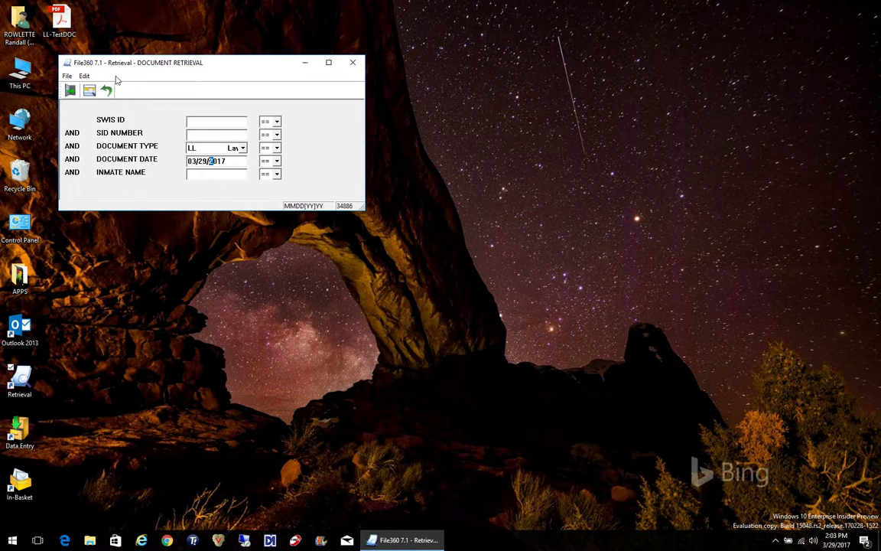
pyautogui.click(69, 90)
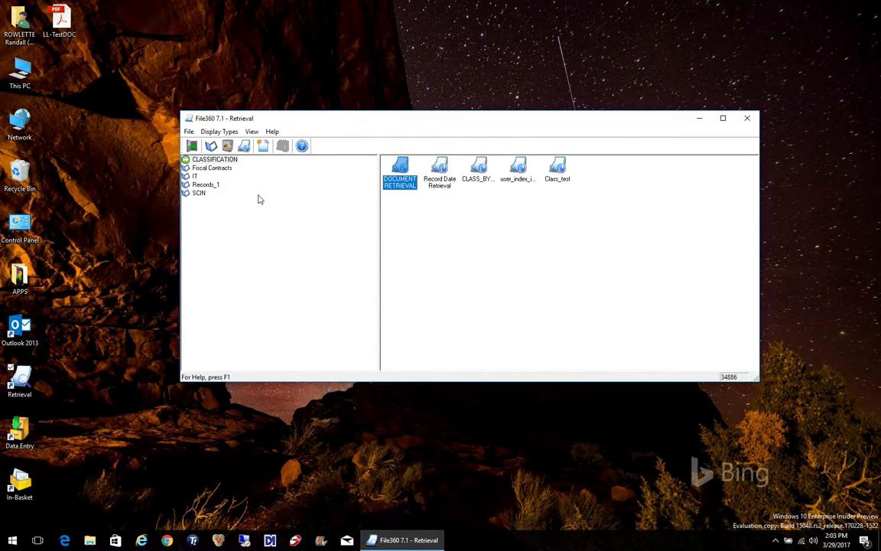